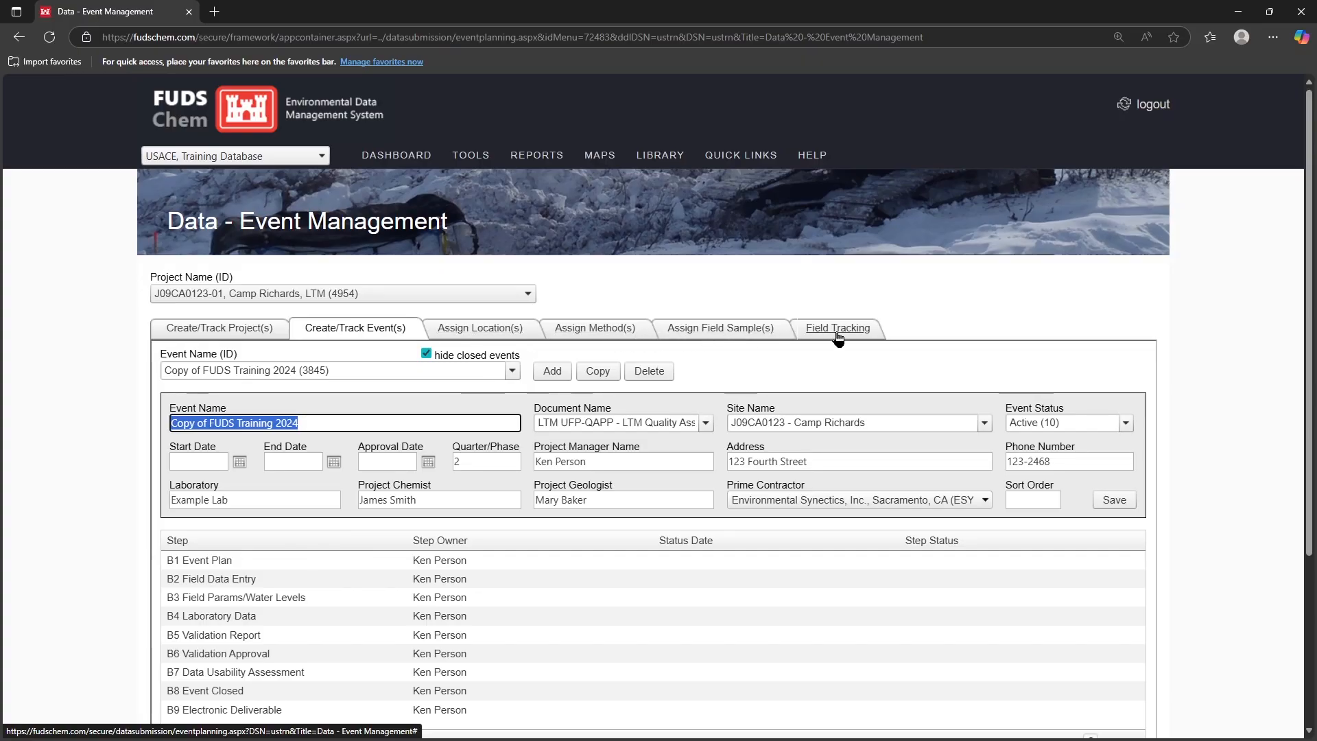
Step: Filter locations by FUDS Training 2024 and choose Copy of FUDS Training 2024 as the event
left_click(464, 332)
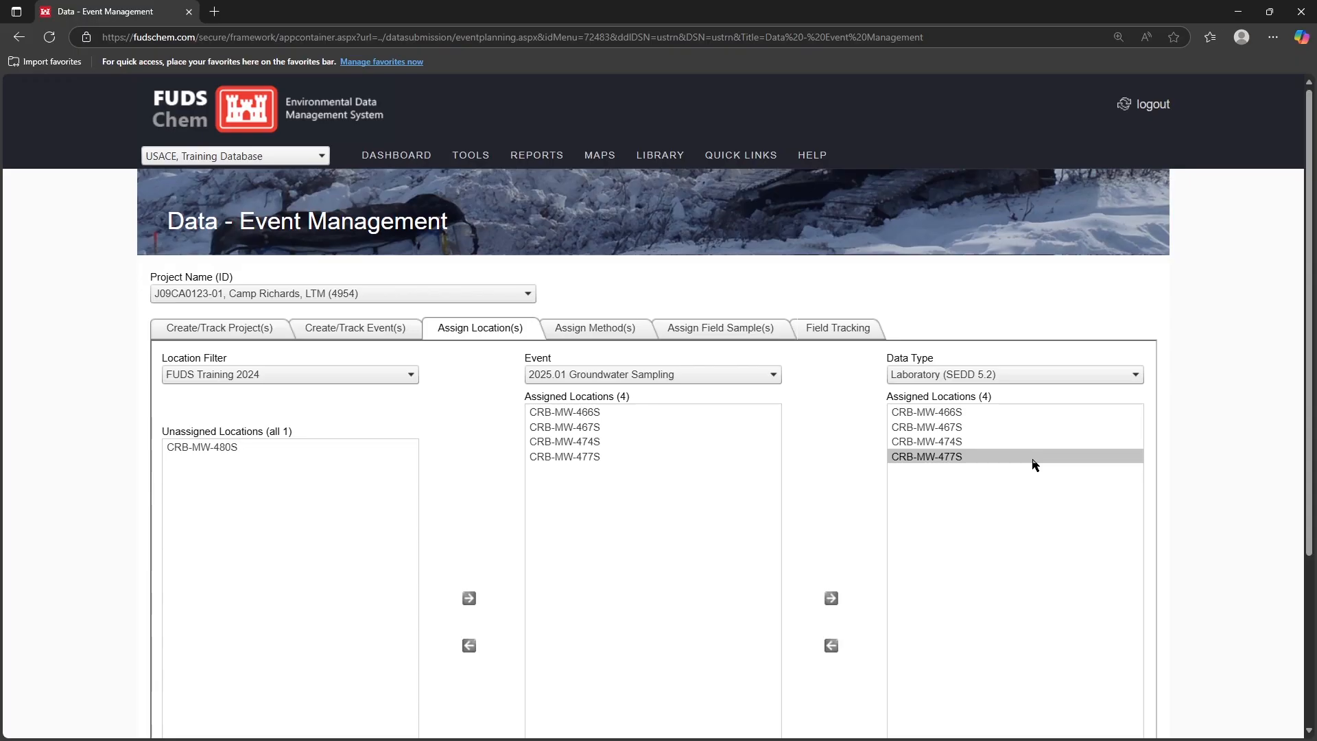
left_click(415, 378)
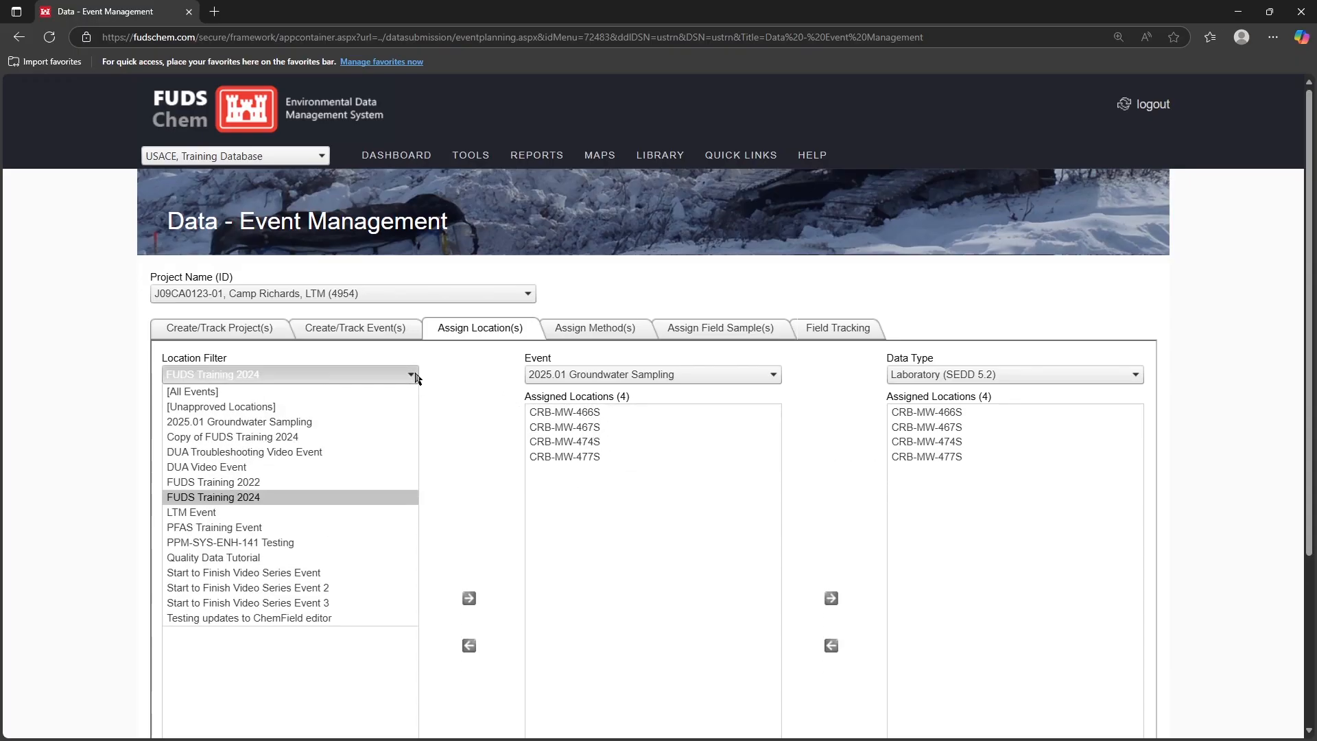
left_click(263, 499)
left_click(605, 376)
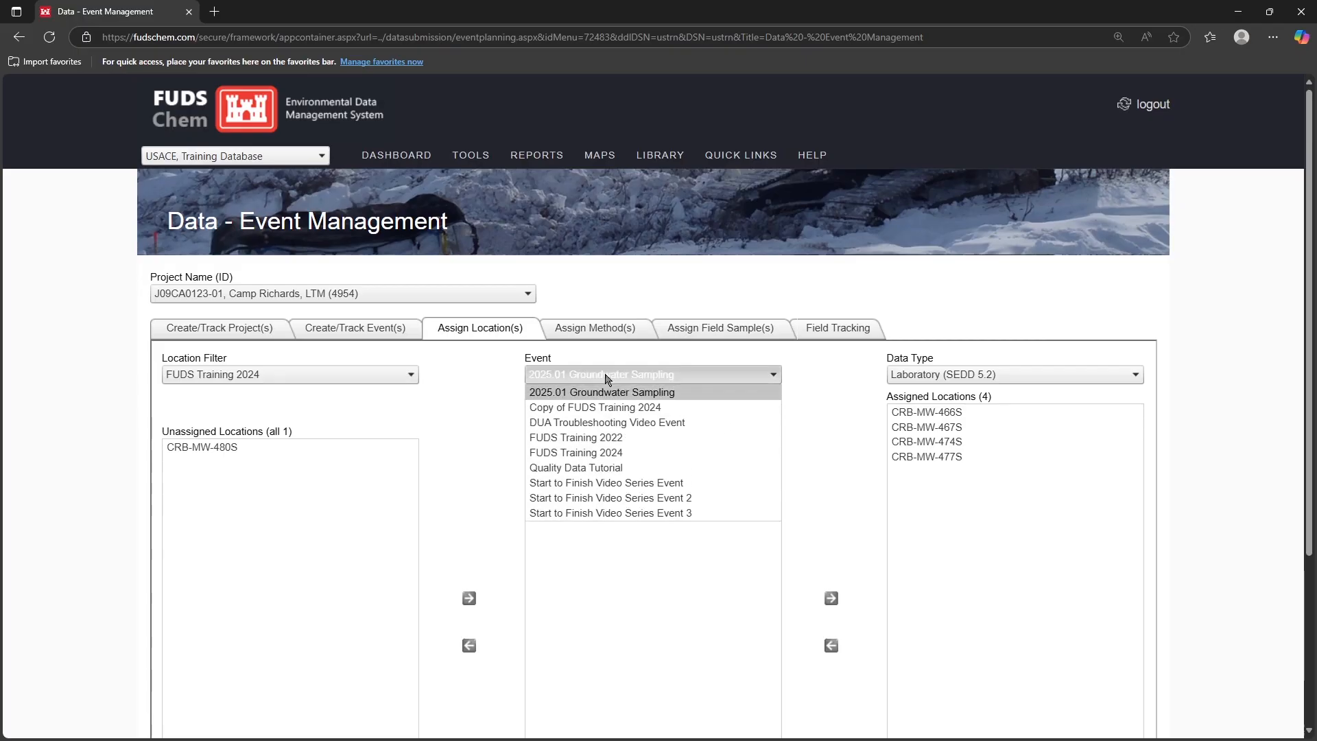
left_click(609, 409)
Step: Assign all five CRB-MW locations to the event and to its Laboratory (SEDD 5.2) data type
left_click(206, 448)
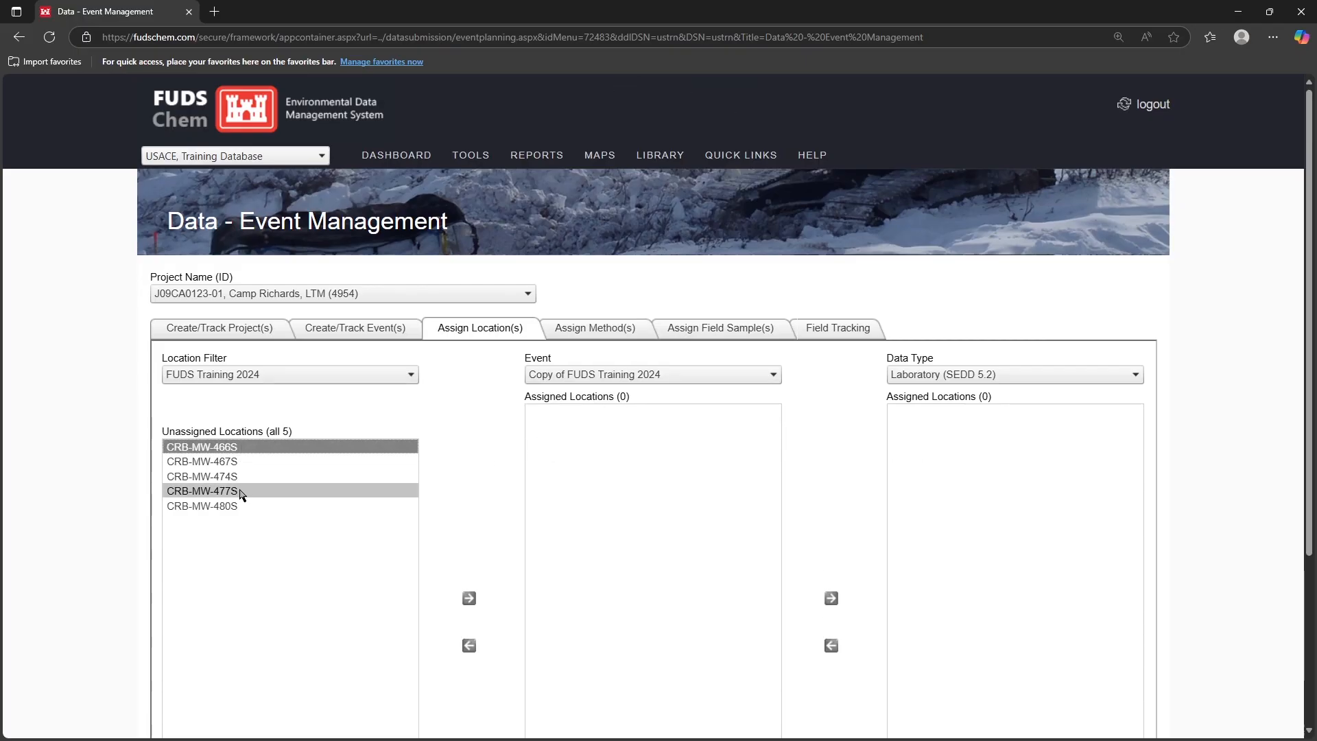
left_click(242, 506, "shift")
left_click(470, 599)
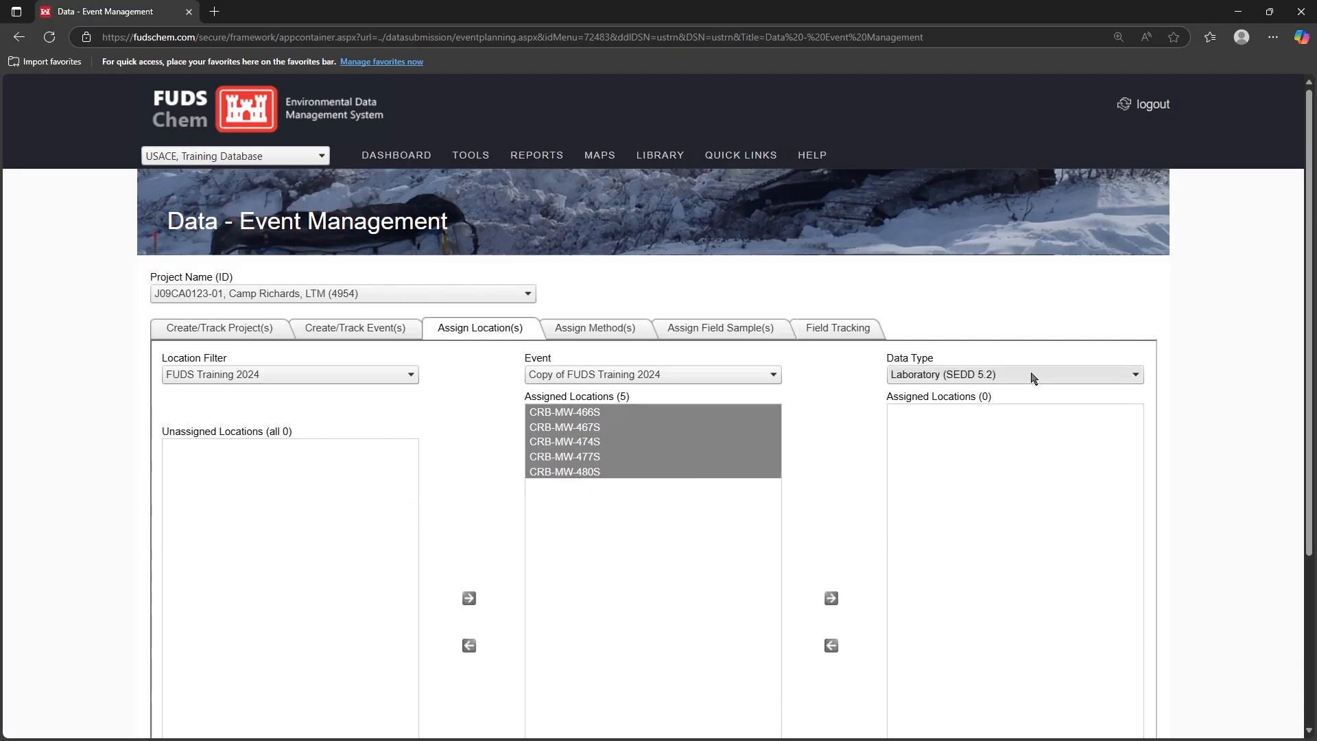
left_click(831, 598)
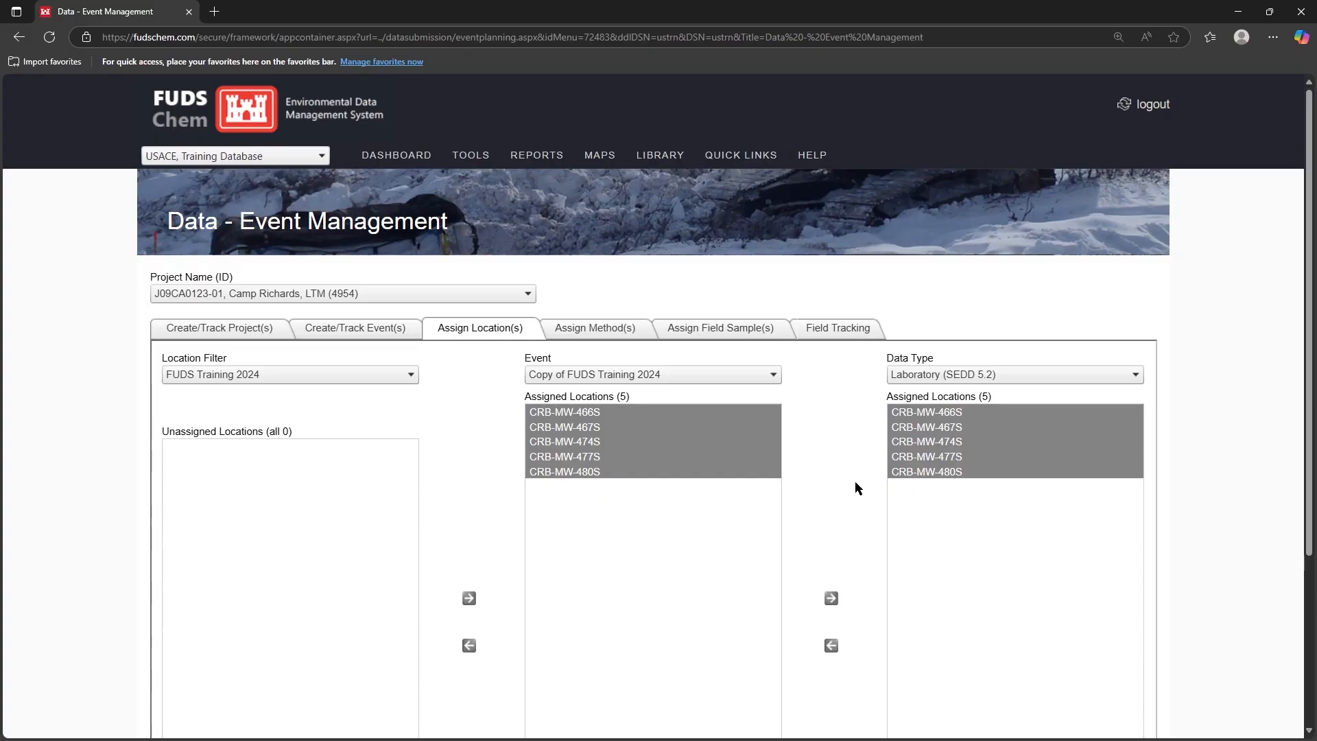
Step: Review the event's method assignments with all five locations selected
scroll(855, 482, "down", 3)
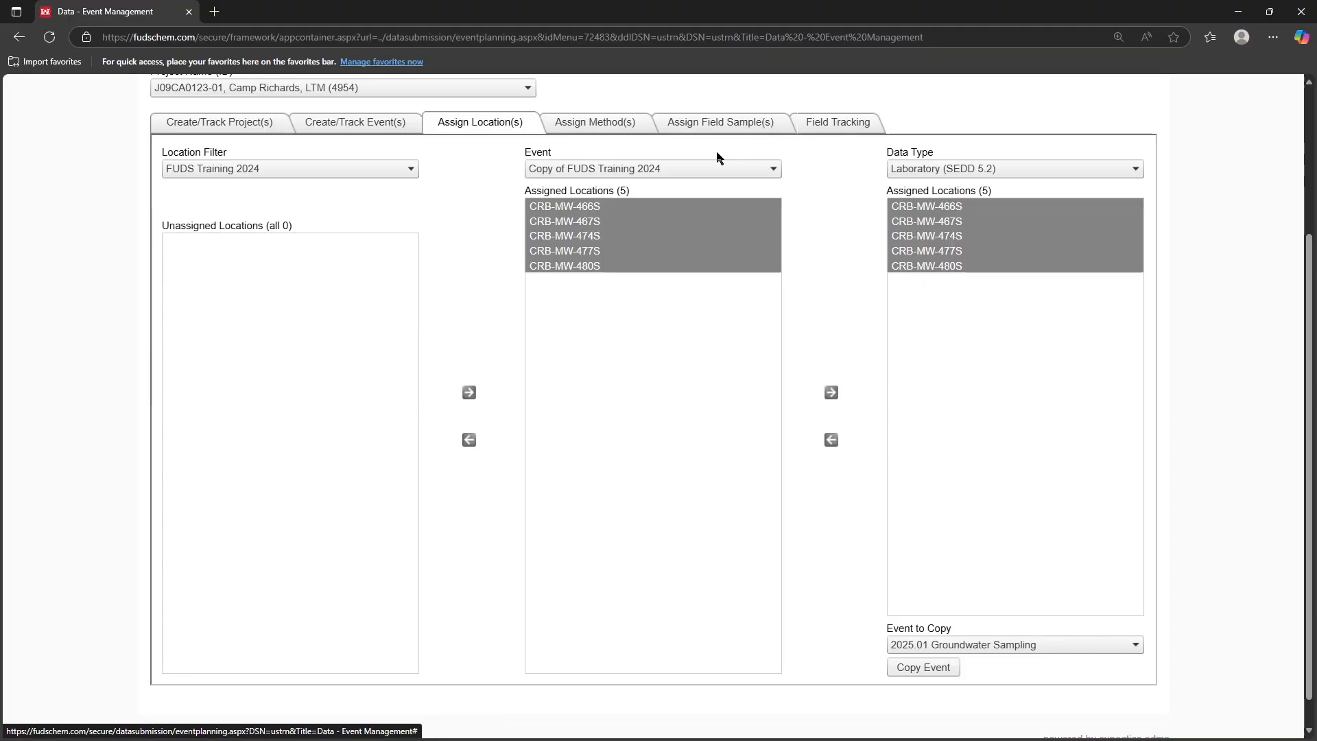
left_click(592, 128)
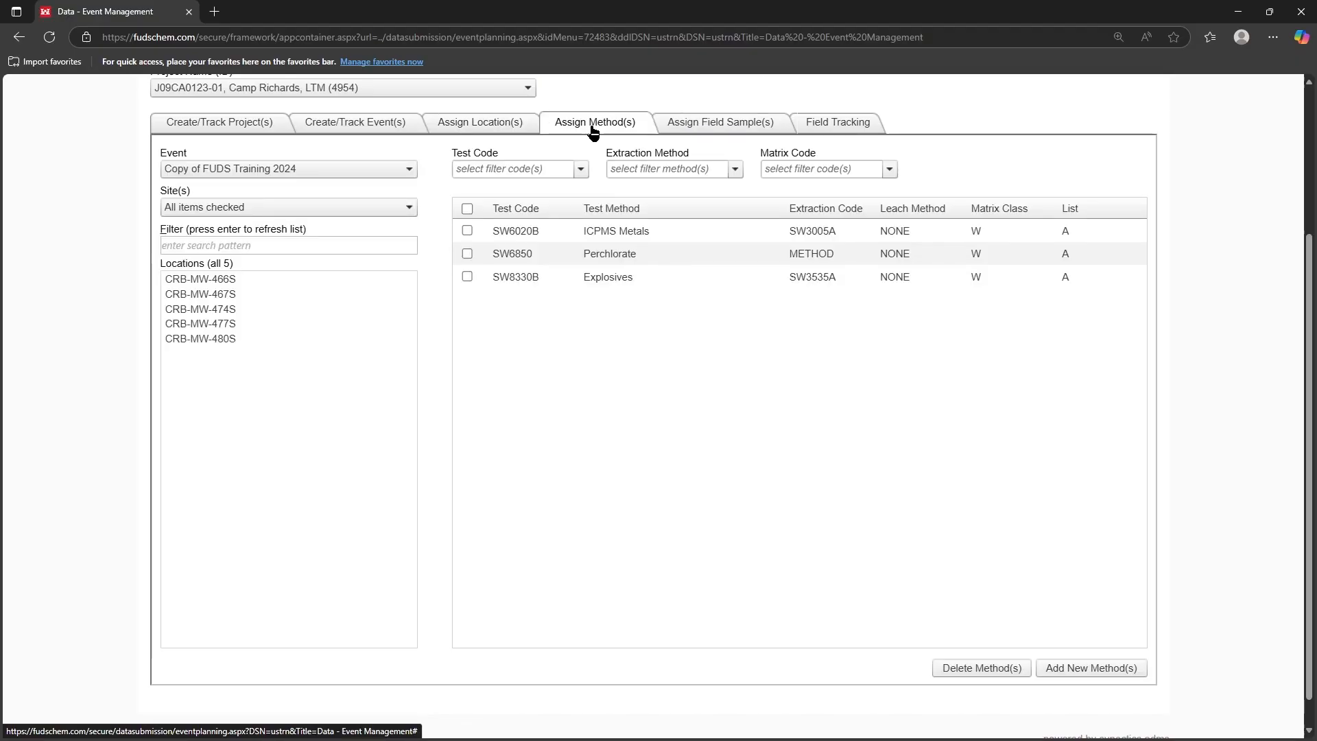
left_click(233, 291)
left_click(232, 283)
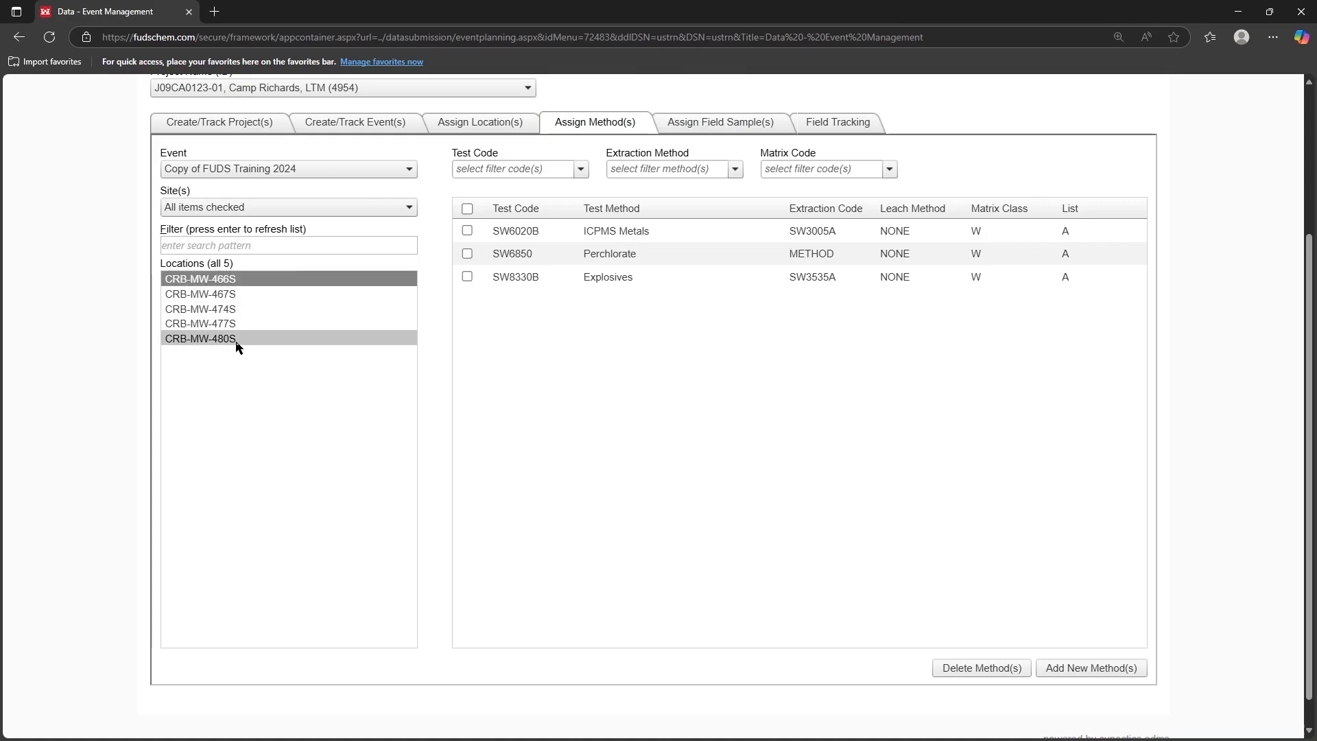
left_click(235, 339, "shift")
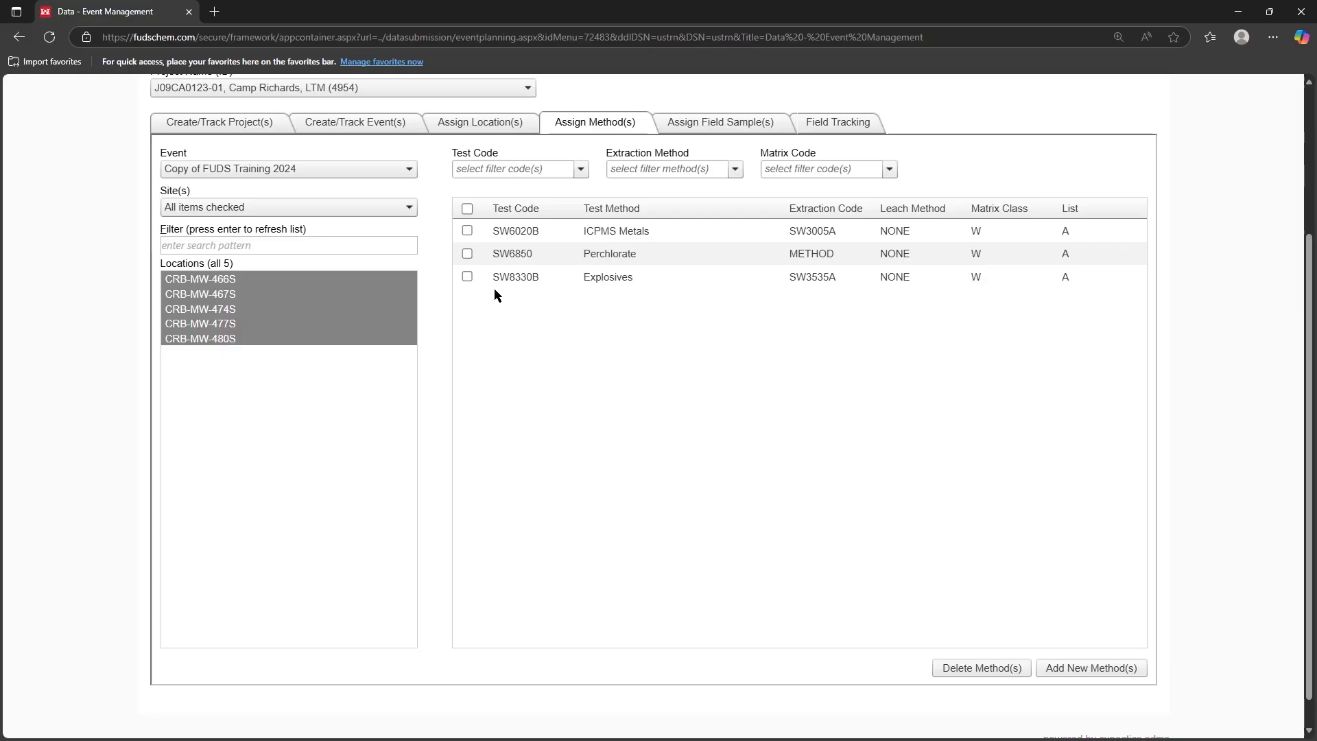
Step: Open the event's Add/Edit Samples dialog and close it
left_click(703, 133)
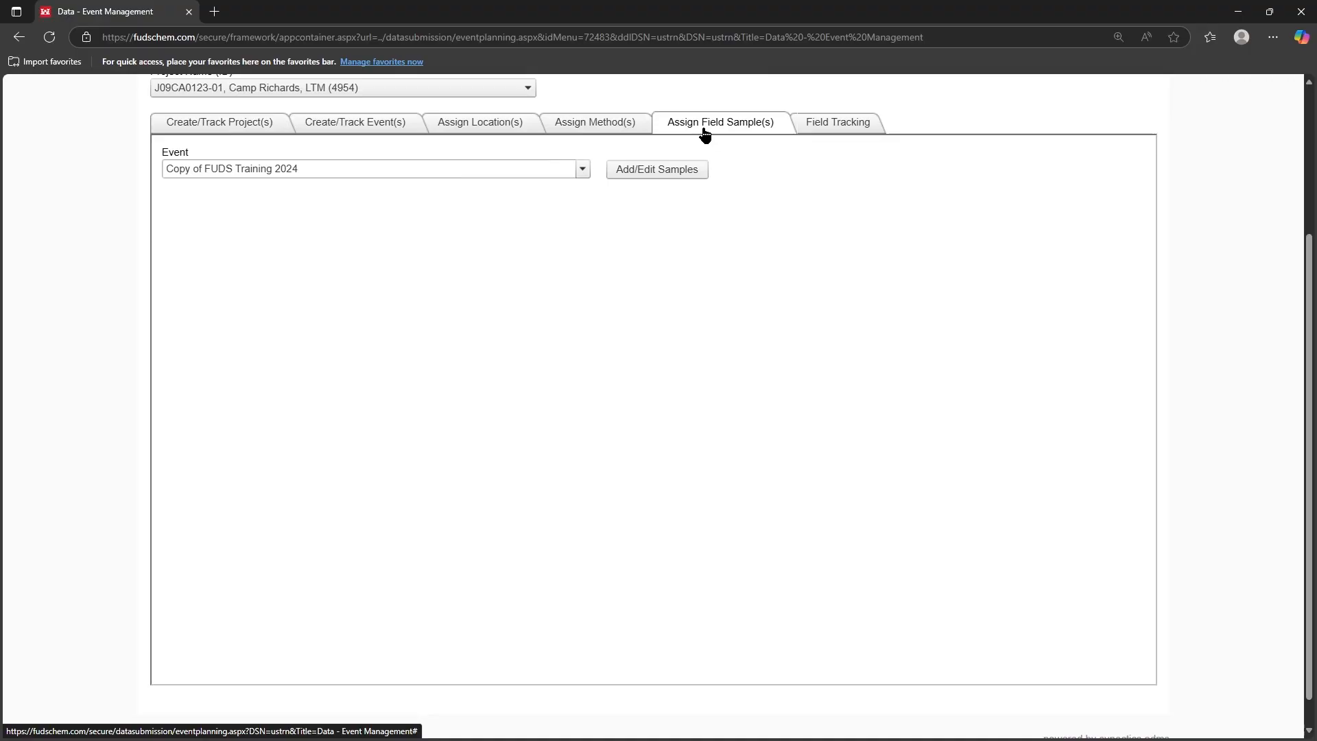
left_click(647, 175)
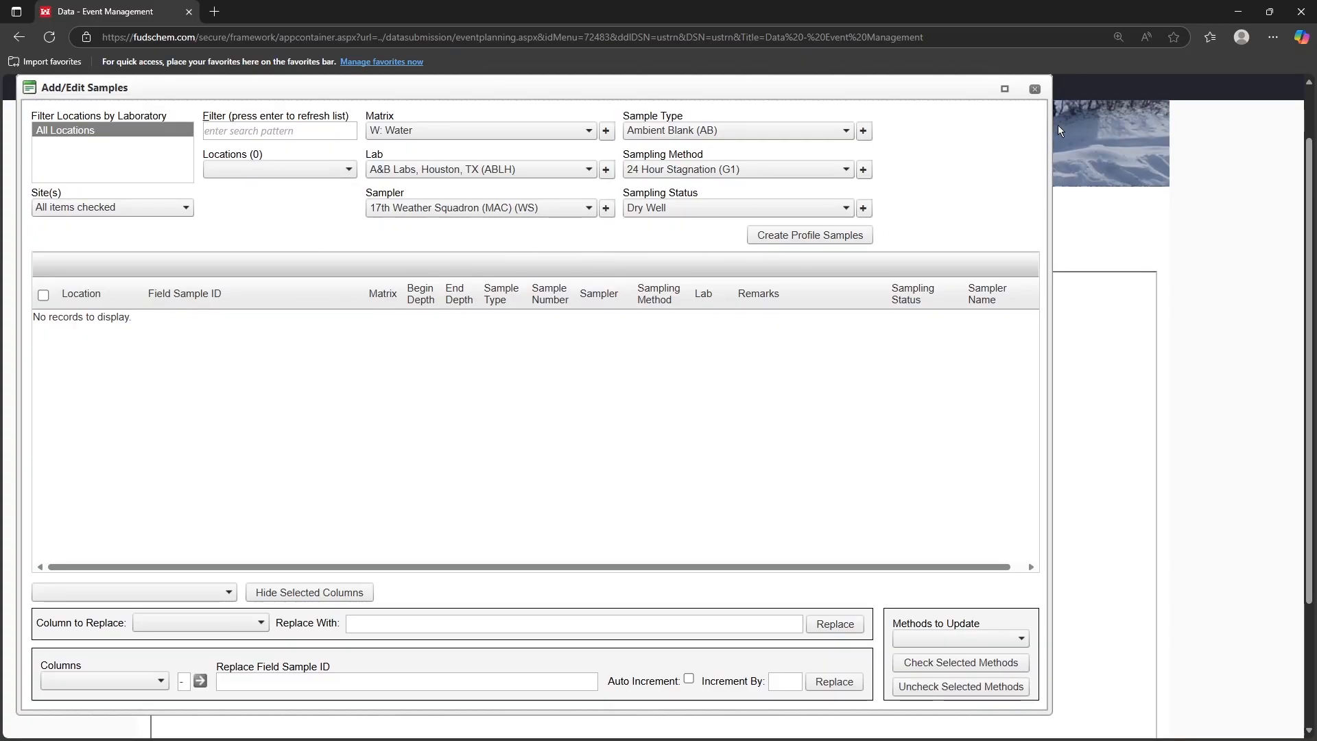
left_click(1036, 88)
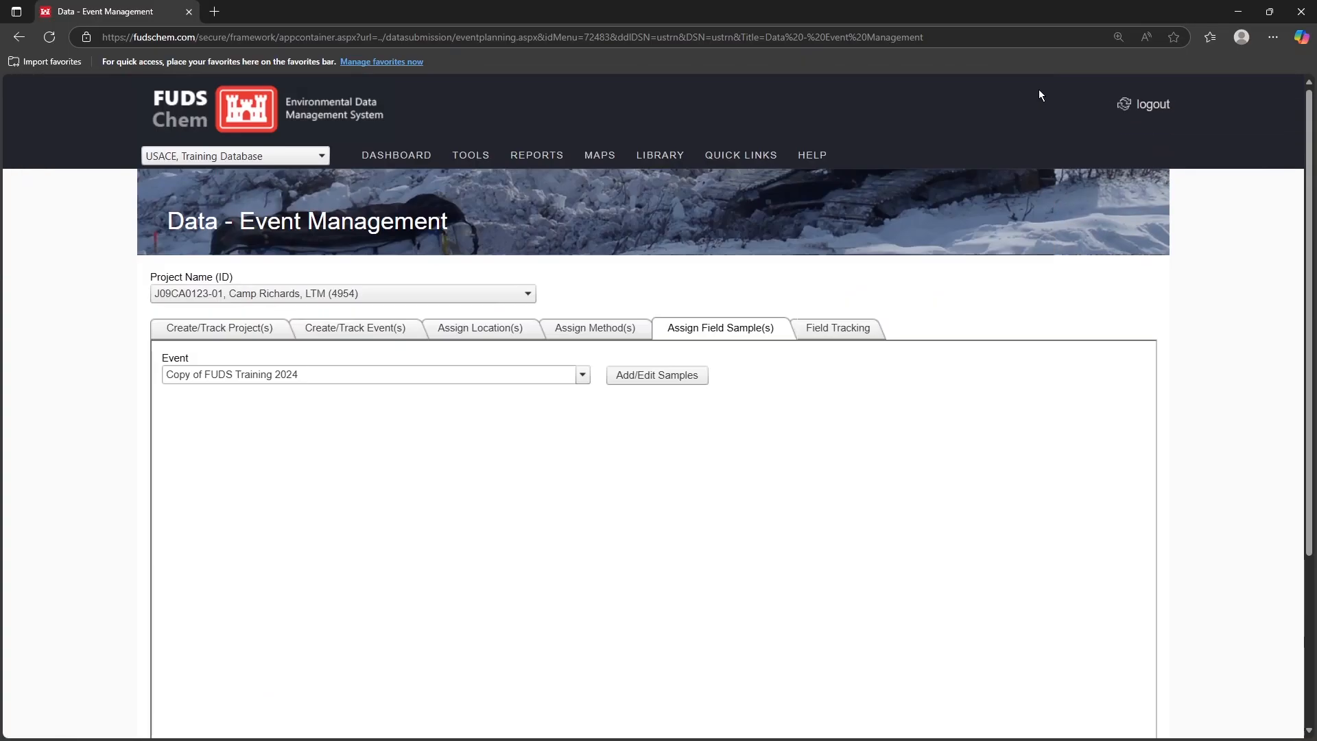
Step: Open the event's field tracking info dialog and close it
left_click(839, 334)
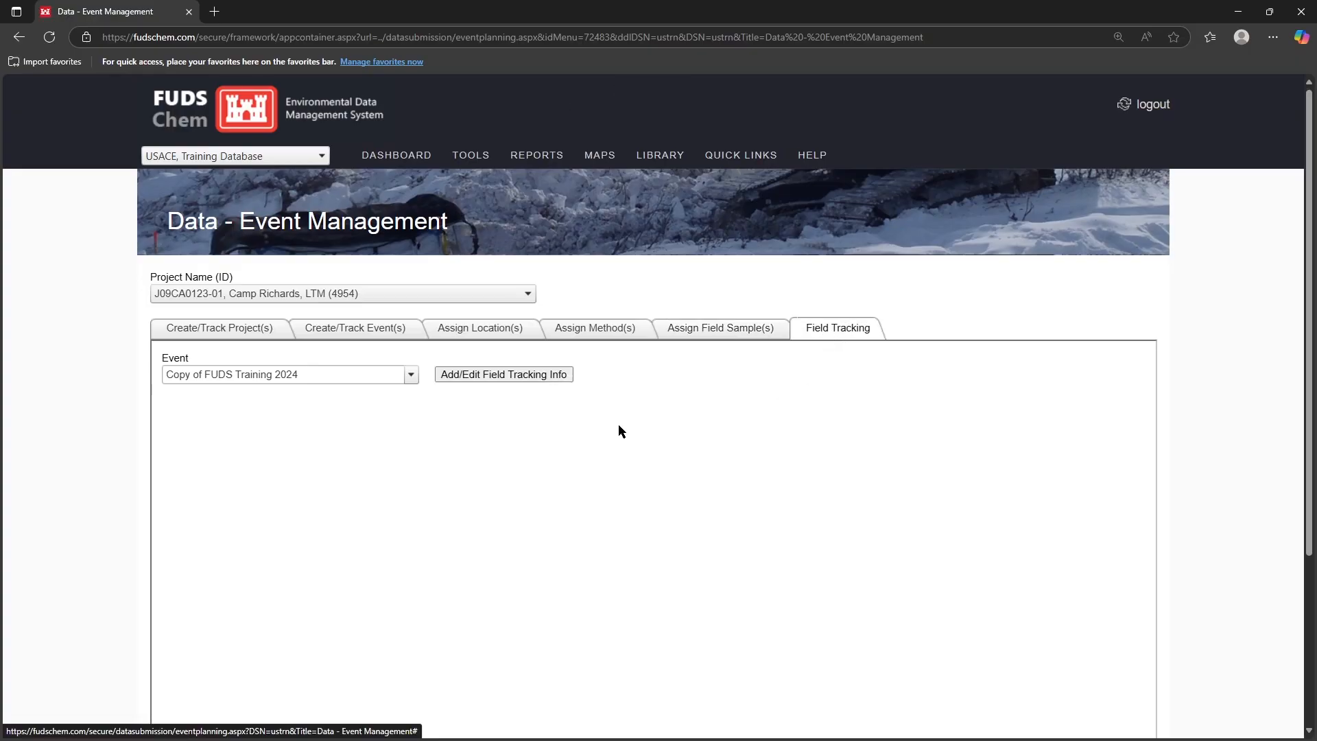
left_click(508, 377)
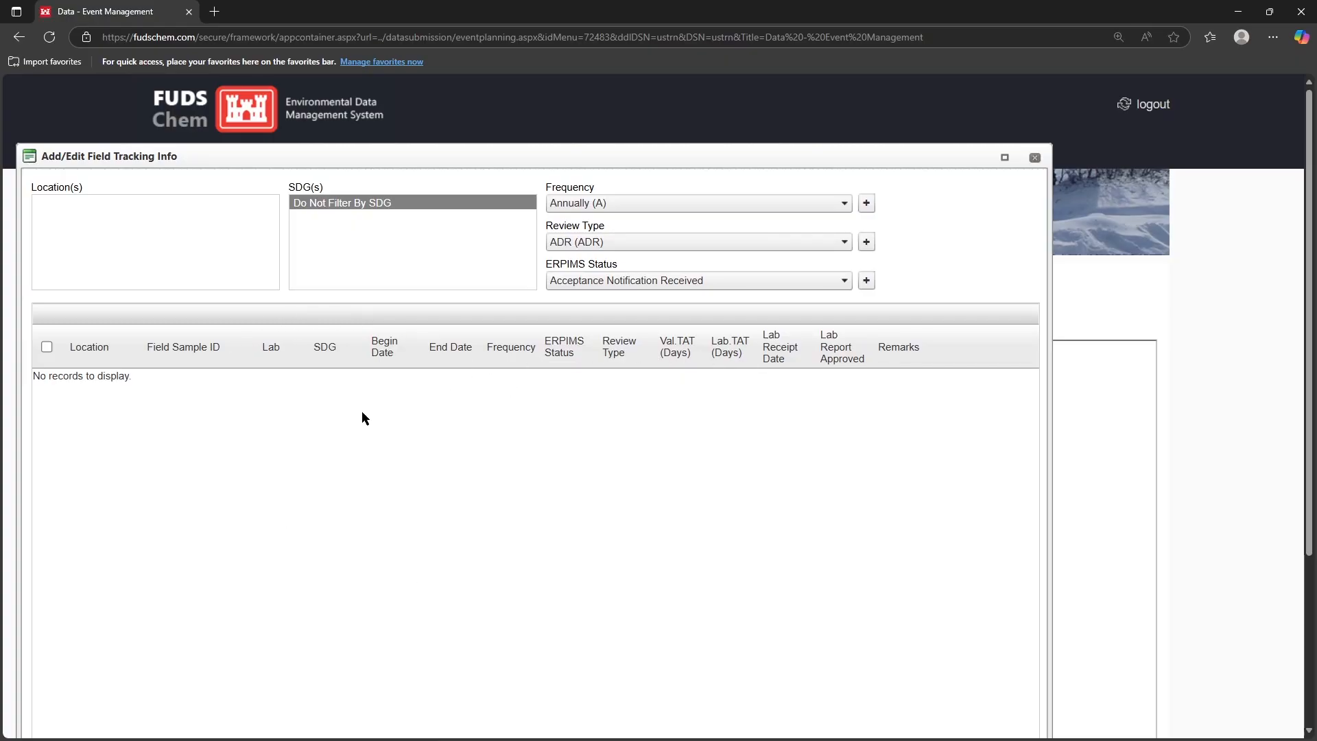
left_click(1035, 159)
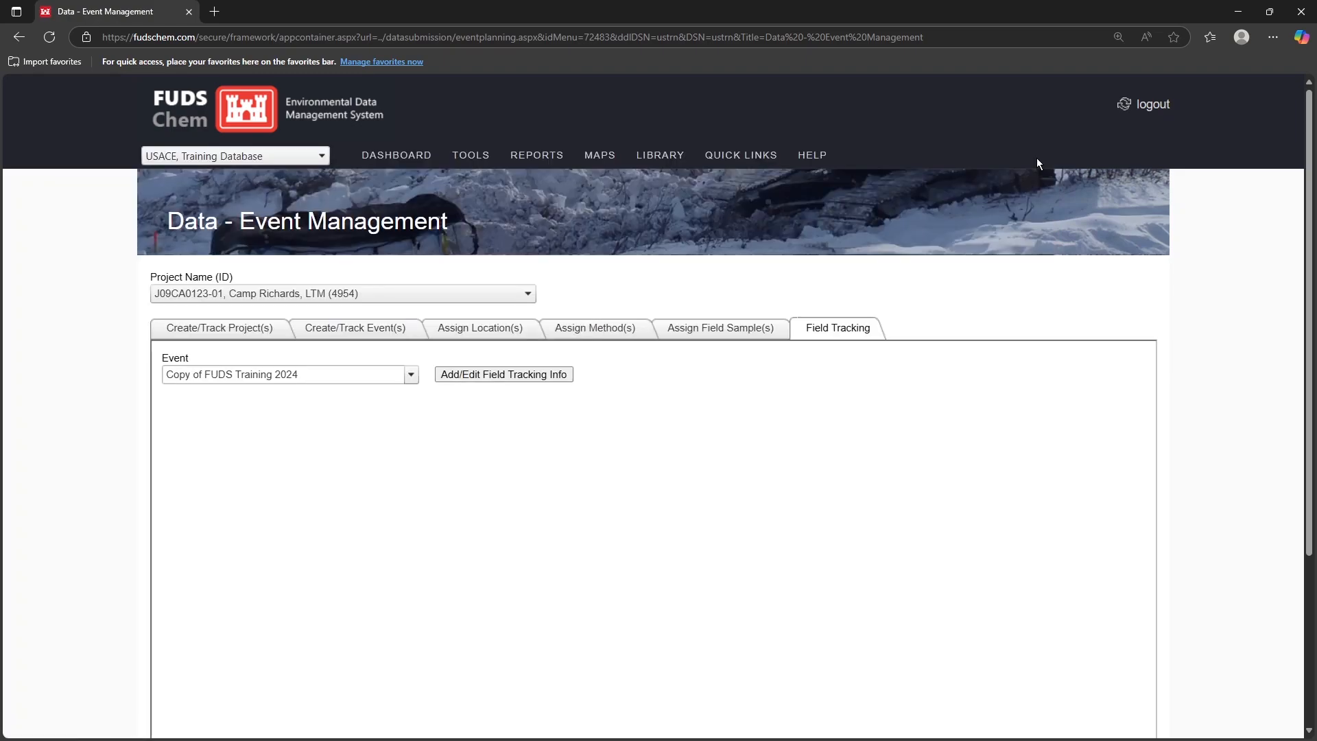
Step: Copy the FUDS Training 2024 event's setup into the current event
left_click(462, 332)
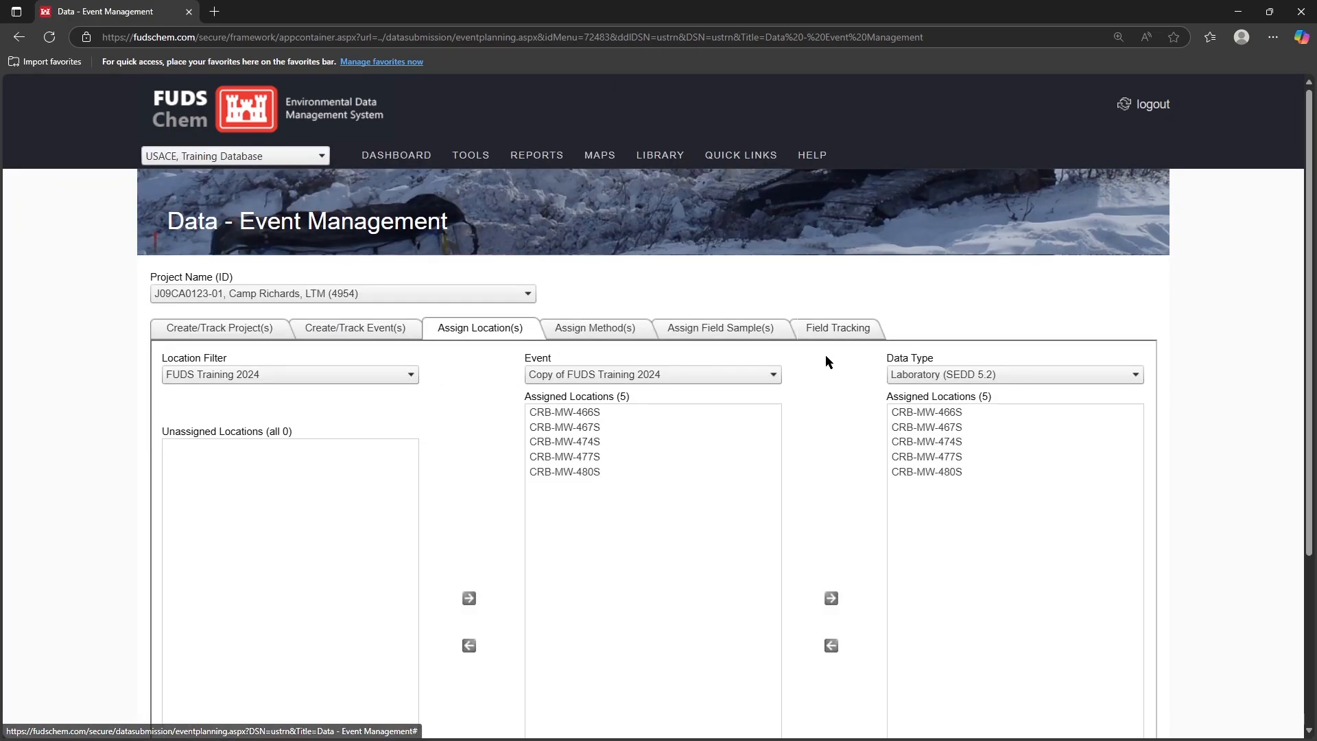
scroll(833, 359, "down", 3)
left_click(1011, 612)
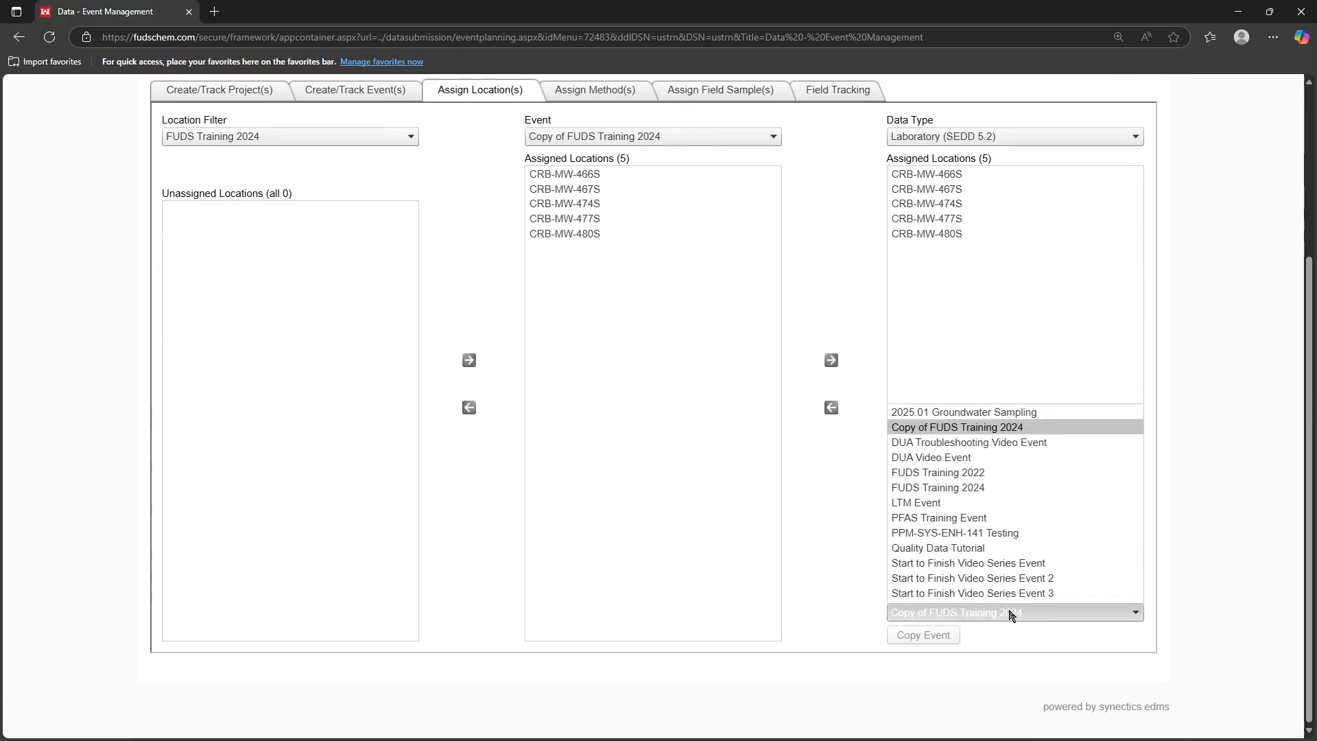
left_click(981, 480)
left_click(927, 637)
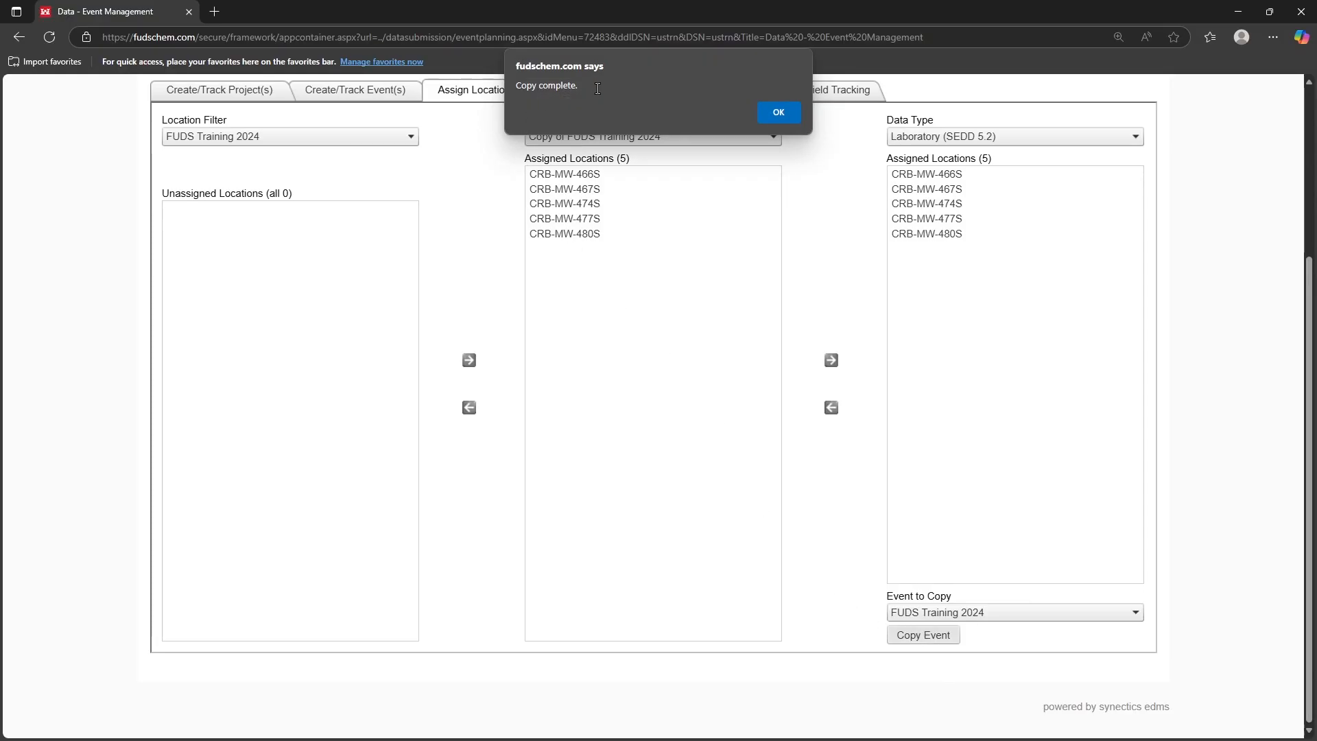
left_click(779, 111)
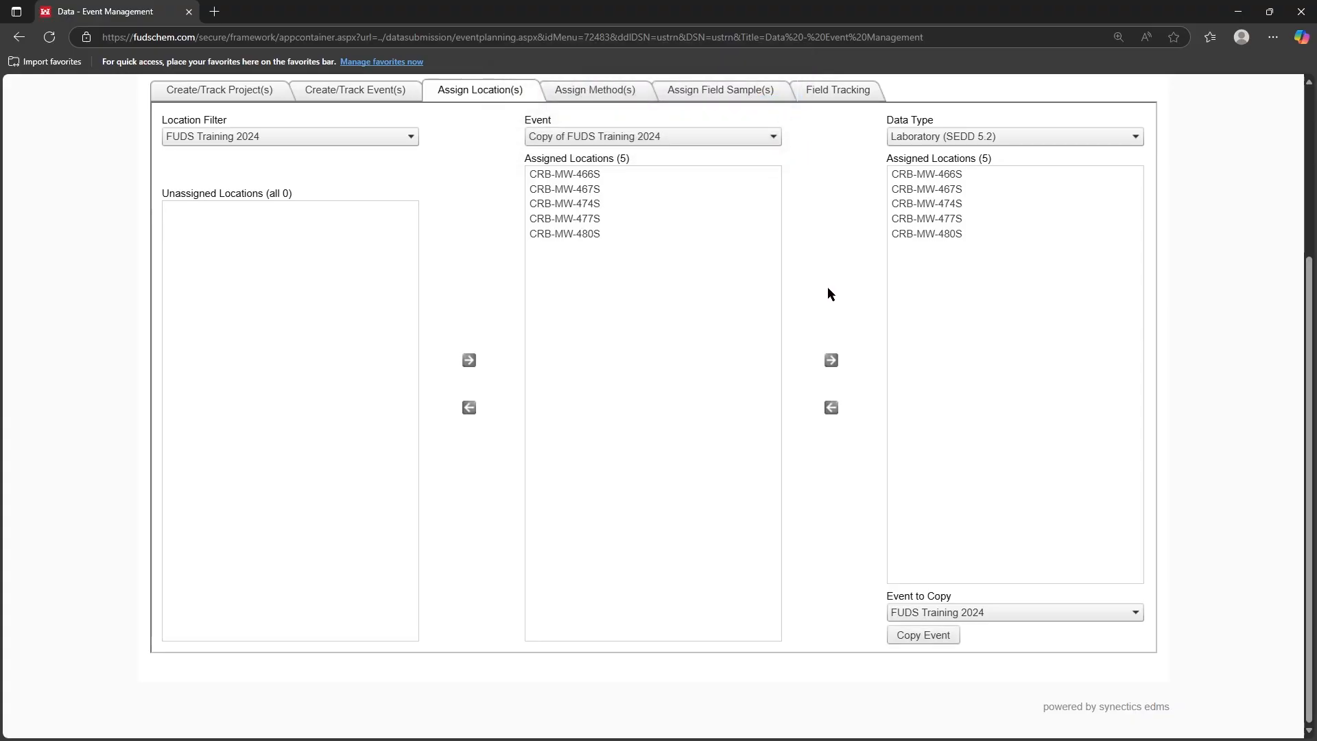
Step: Review method assignments for all five locations of the event
scroll(827, 294, "up", 2)
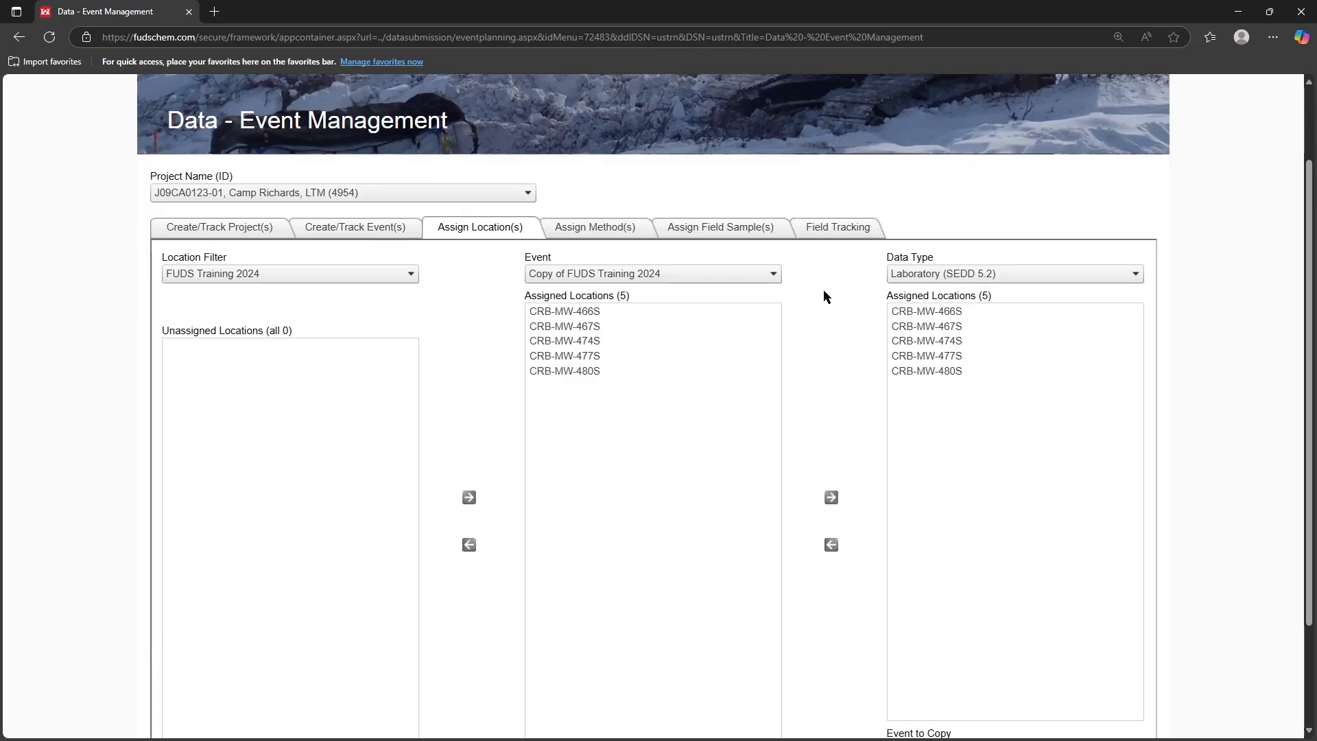
left_click(576, 233)
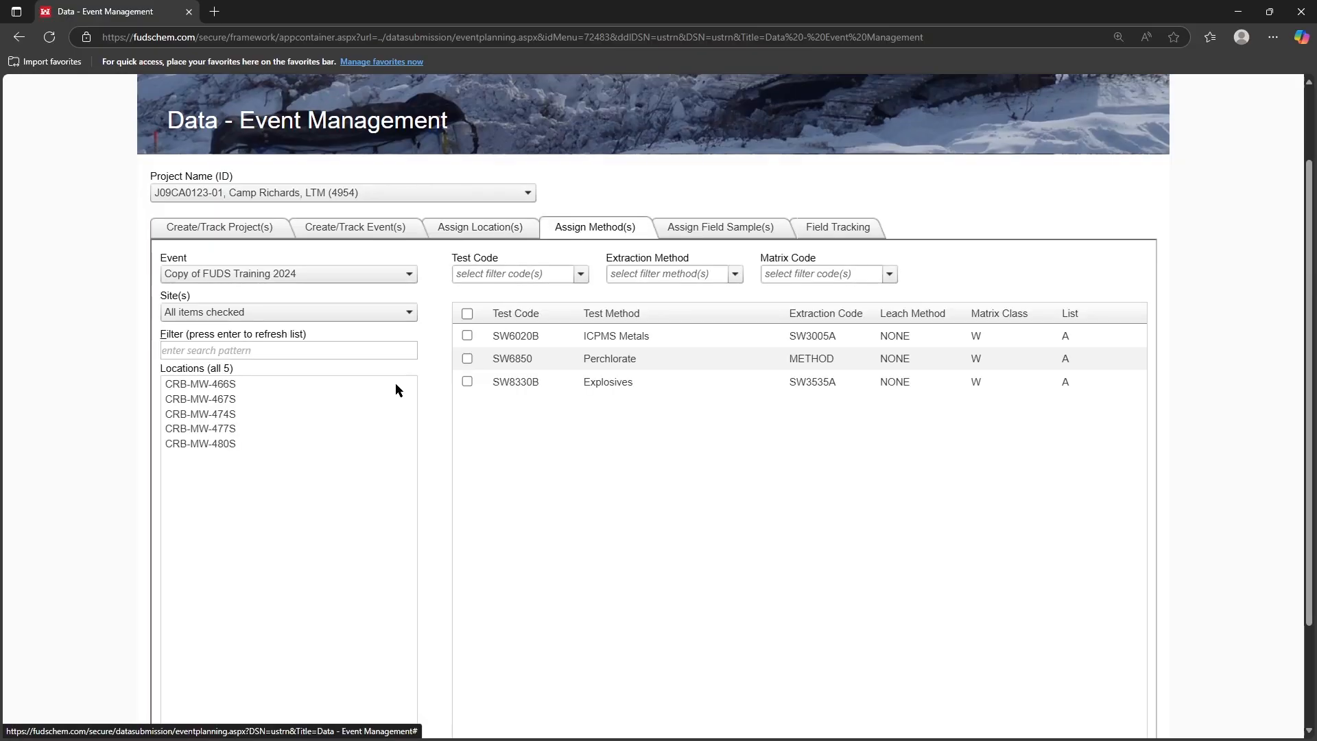
left_click(252, 383)
left_click(254, 446, "shift")
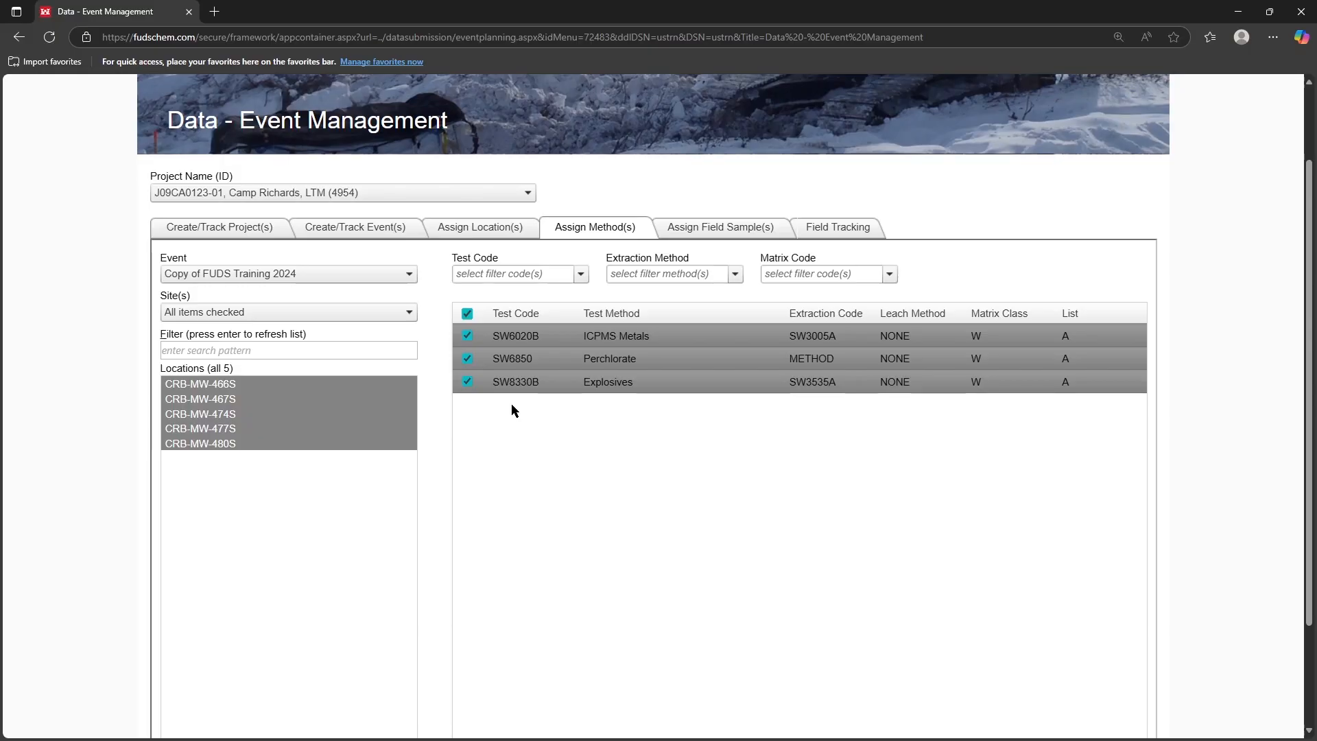
Step: Open the event's samples editor for all locations and enlarge the dialog
left_click(741, 234)
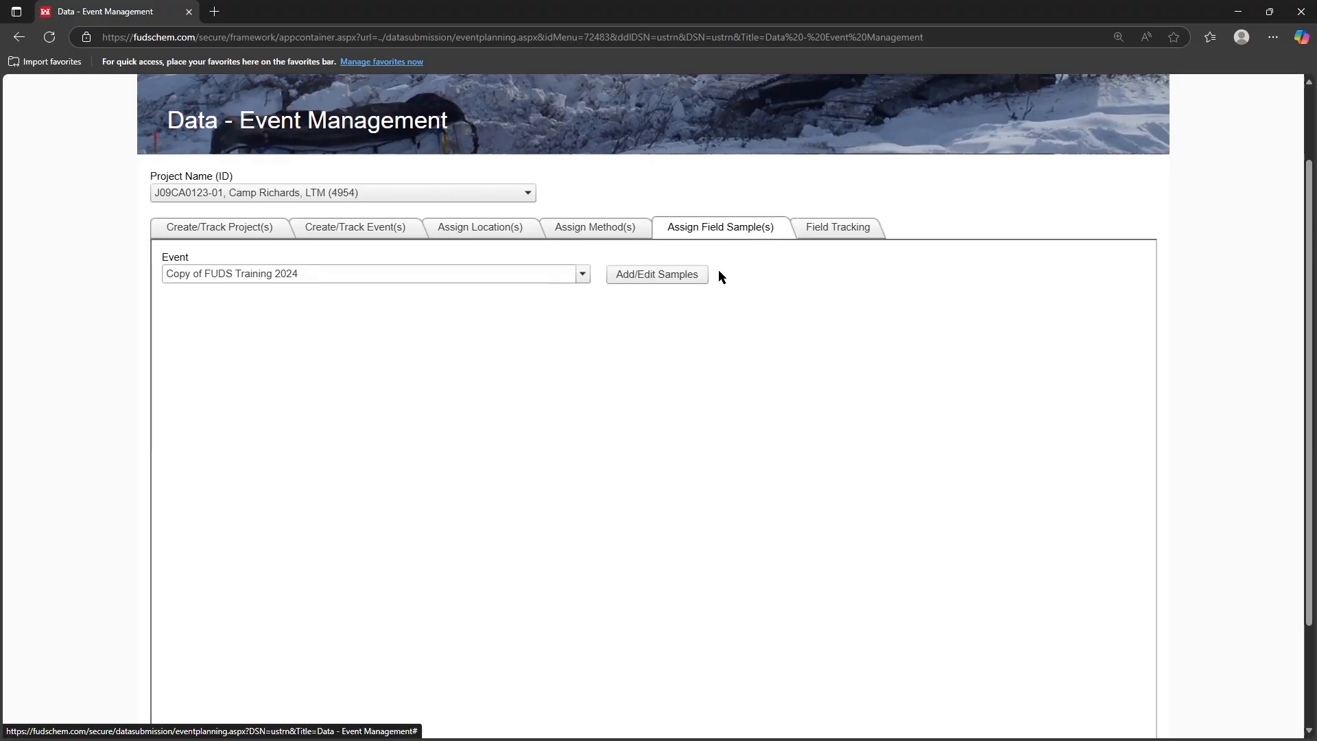
left_click(652, 273)
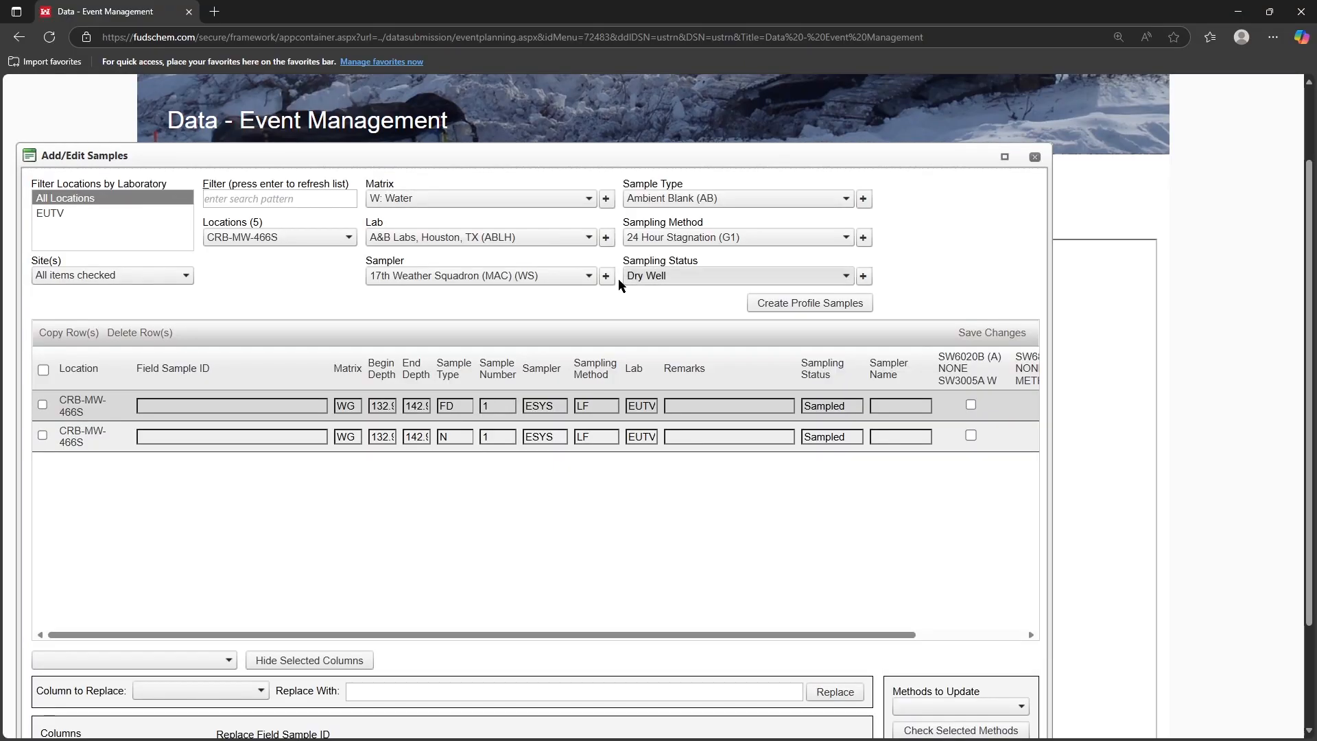
left_click(267, 237)
left_click(240, 252)
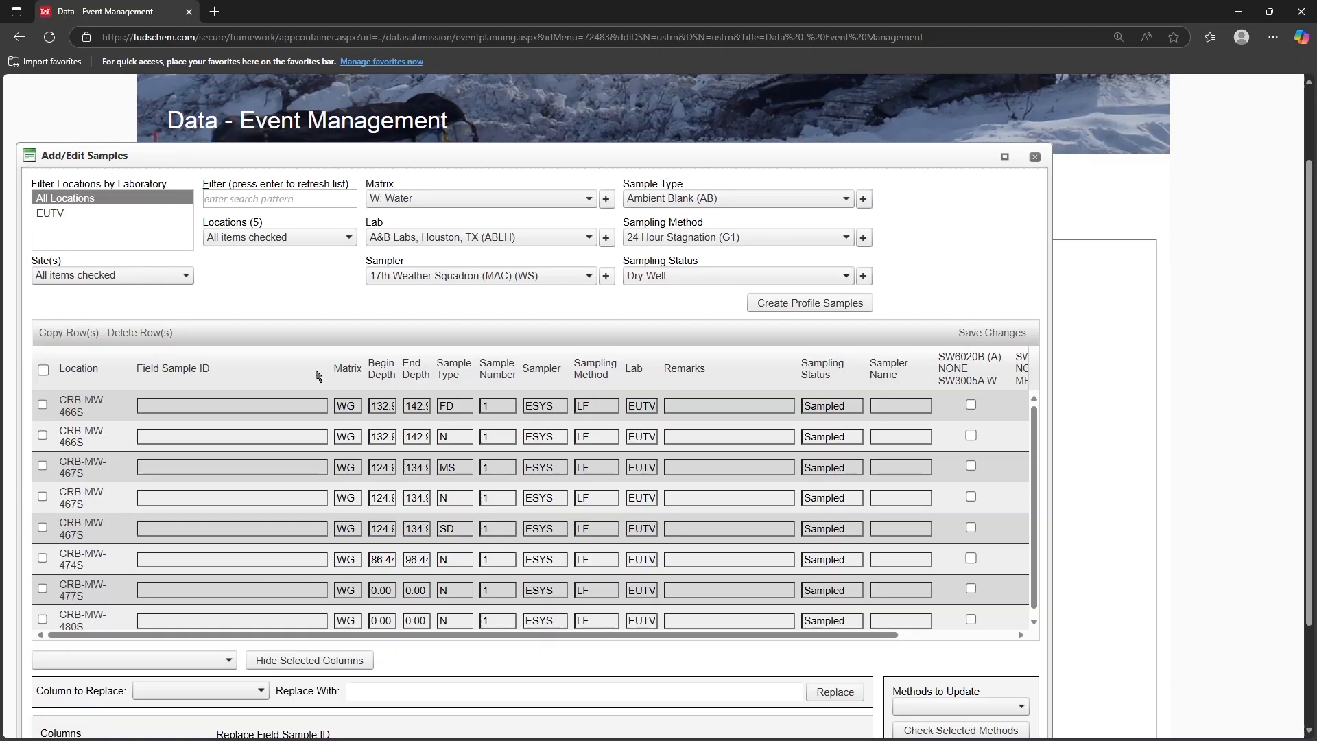
left_click_drag(1053, 348, 1197, 341)
scroll(924, 333, "down", 2)
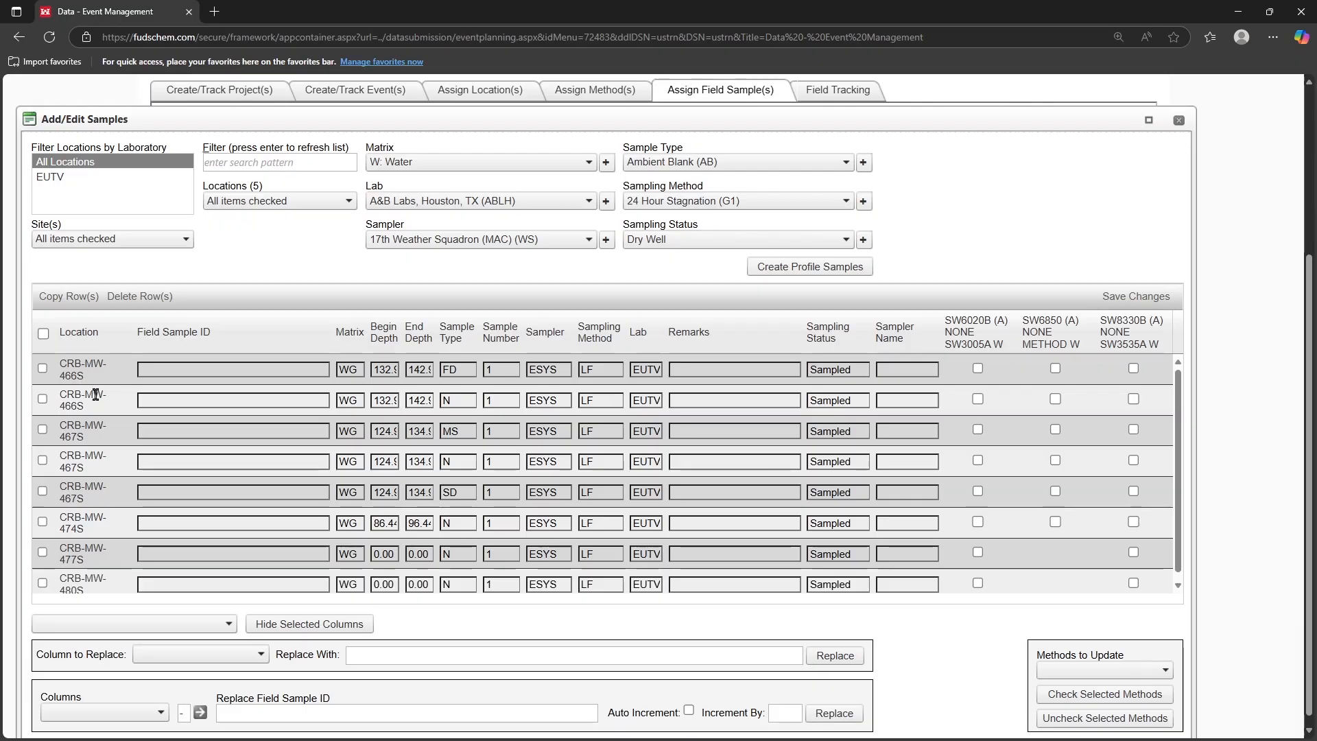
Step: Replace the Field Sample ID of all sample rows with LOCID_JUL25
left_click(43, 334)
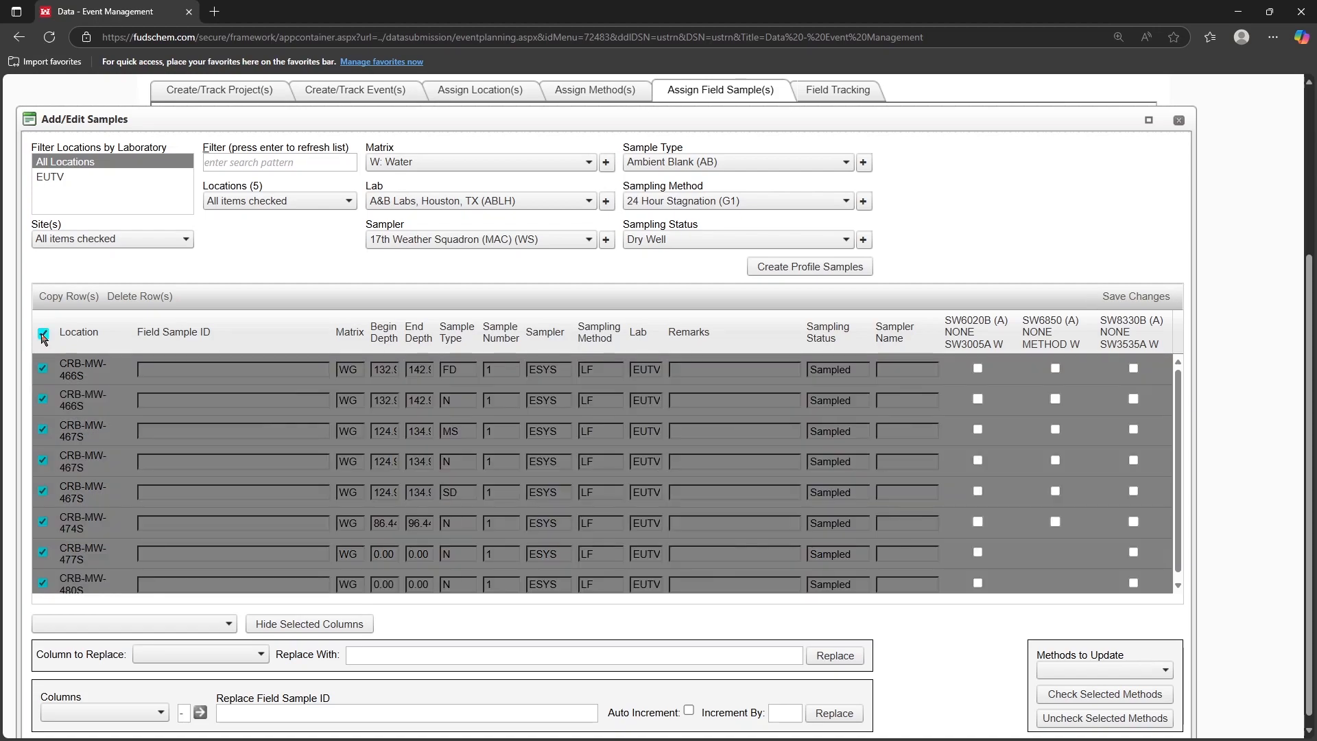
left_click(161, 711)
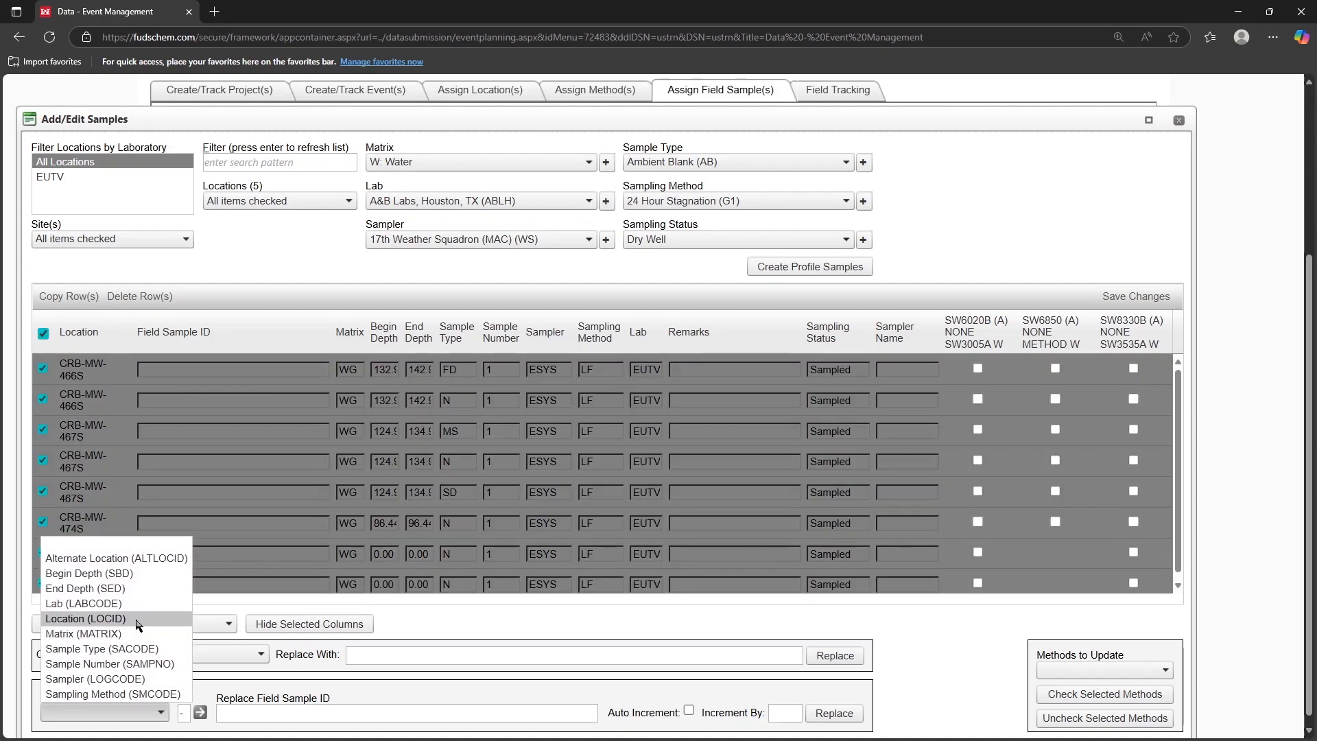
left_click(85, 619)
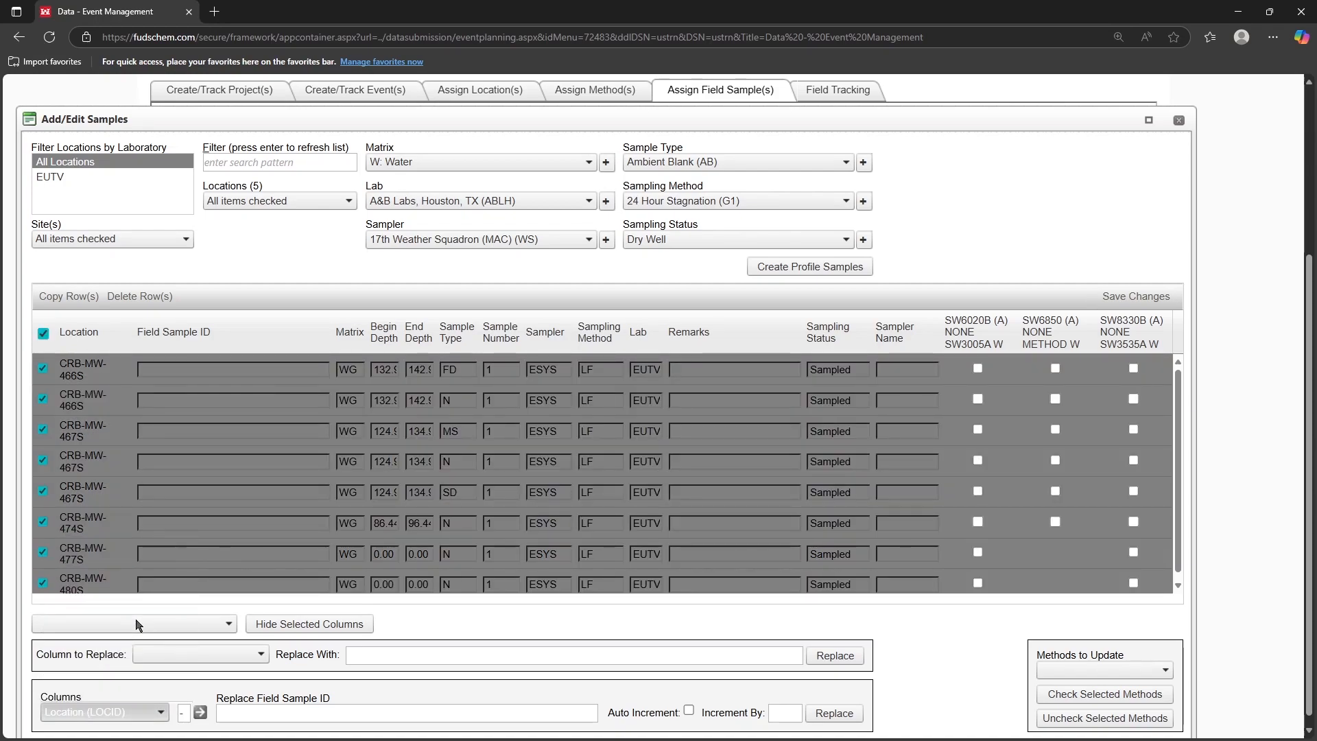
left_click(200, 713)
left_click(261, 714)
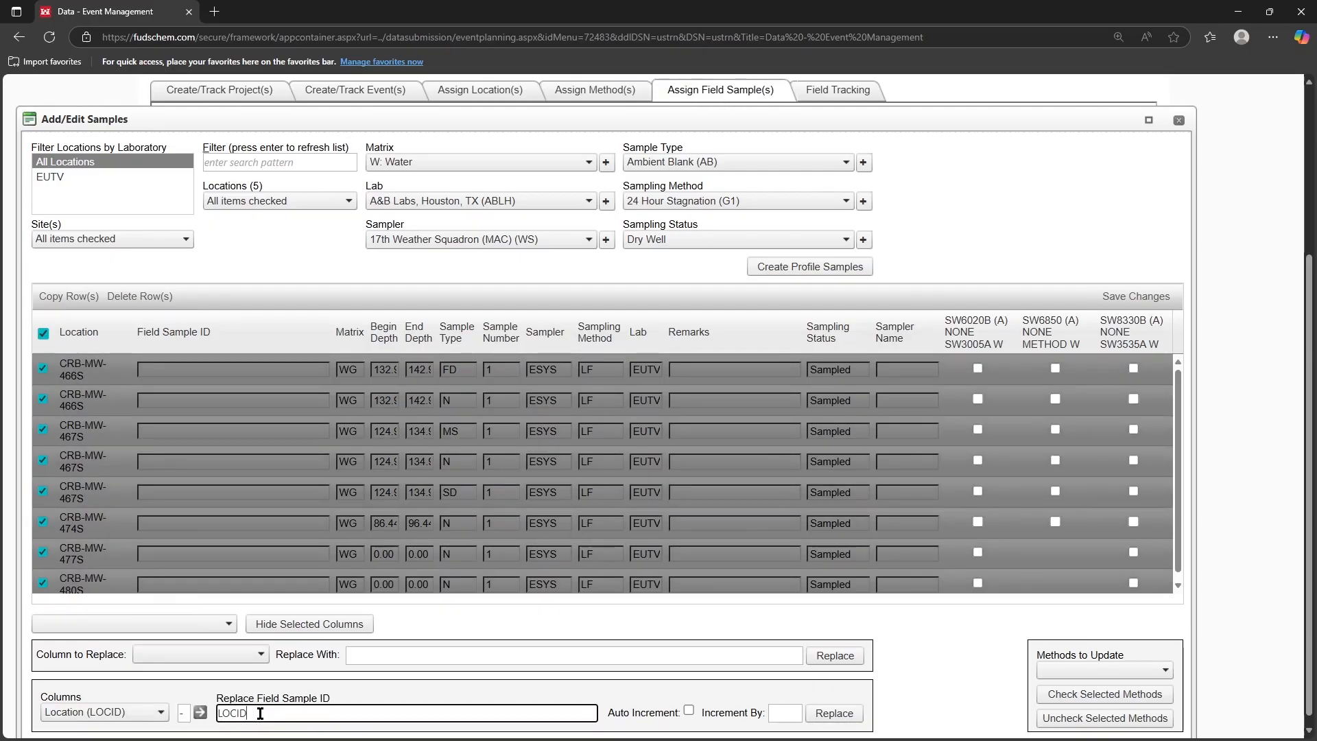
type("_")
type("JU")
type("L202")
key("BackSpace")
key("BackSpace")
left_click(848, 714)
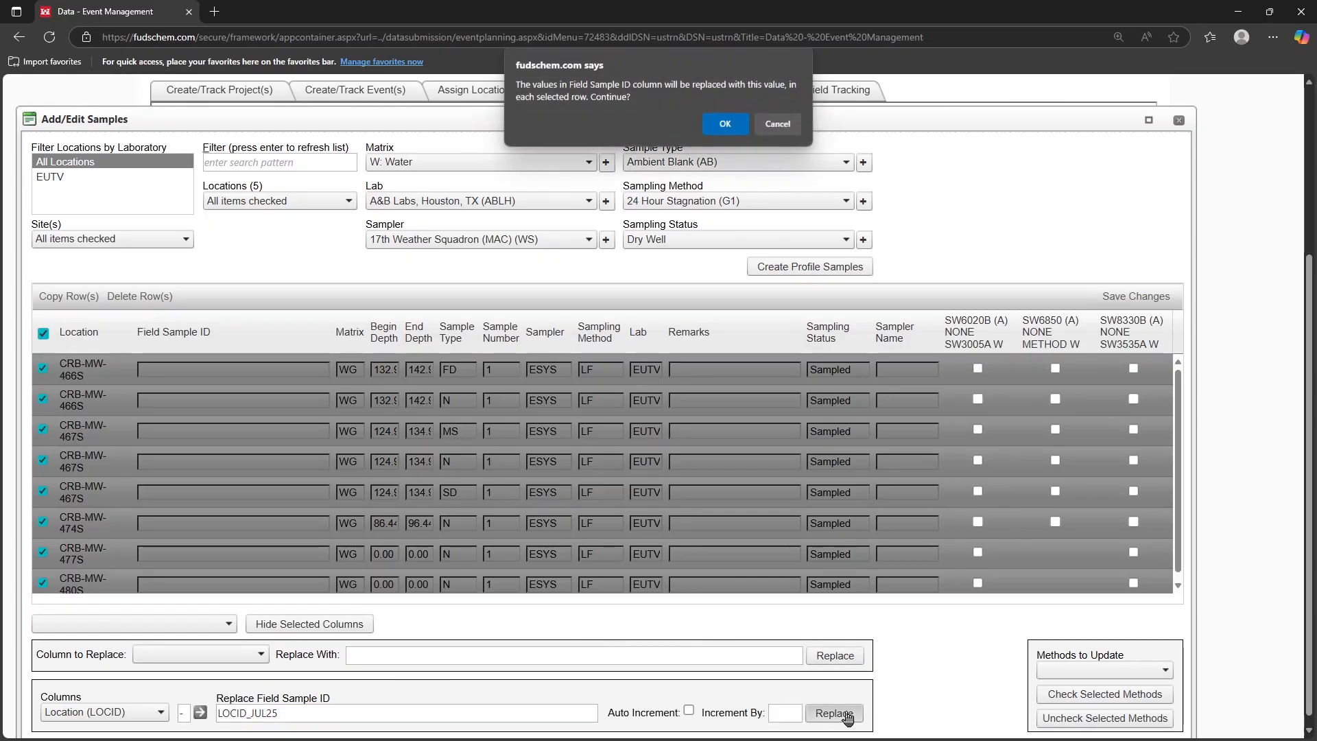
left_click(722, 127)
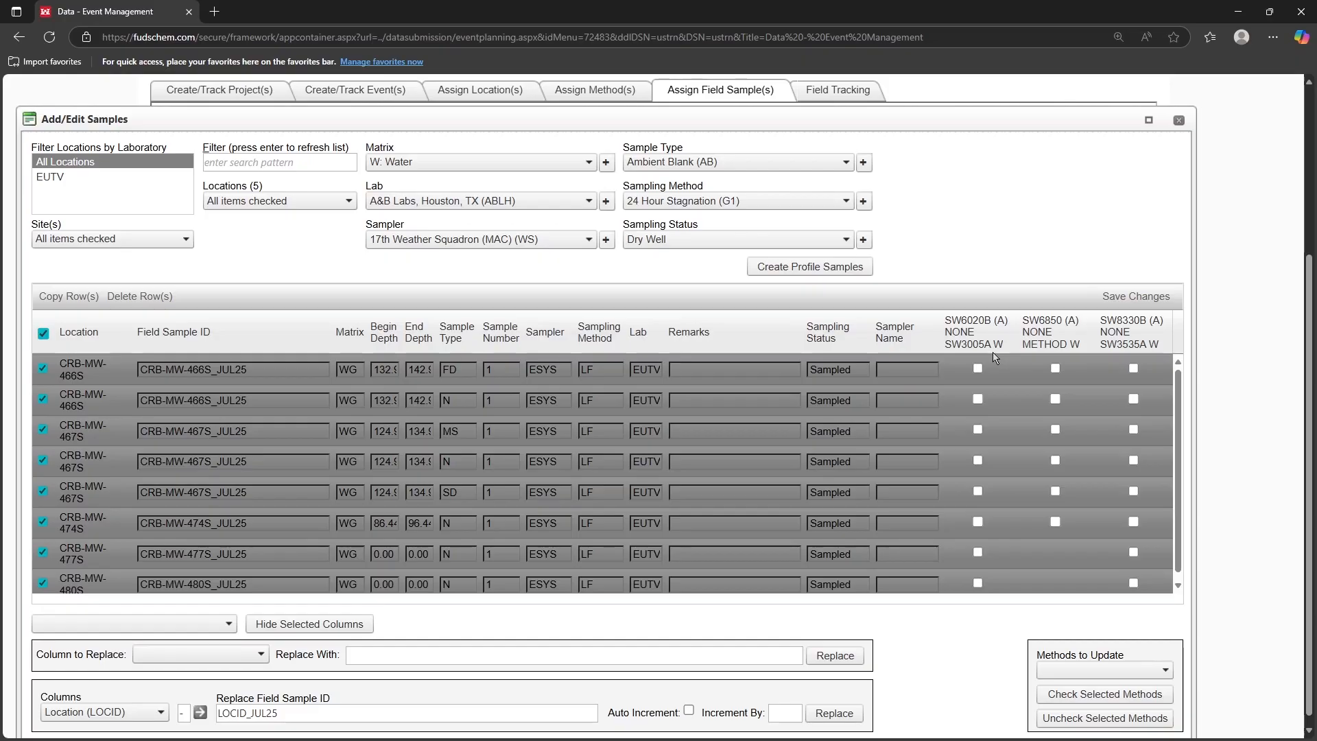
Step: Assign all three methods (SW6020B, SW6850, SW8330B) to every sample row of the event
left_click(979, 369)
left_click(979, 401)
left_click(1120, 671)
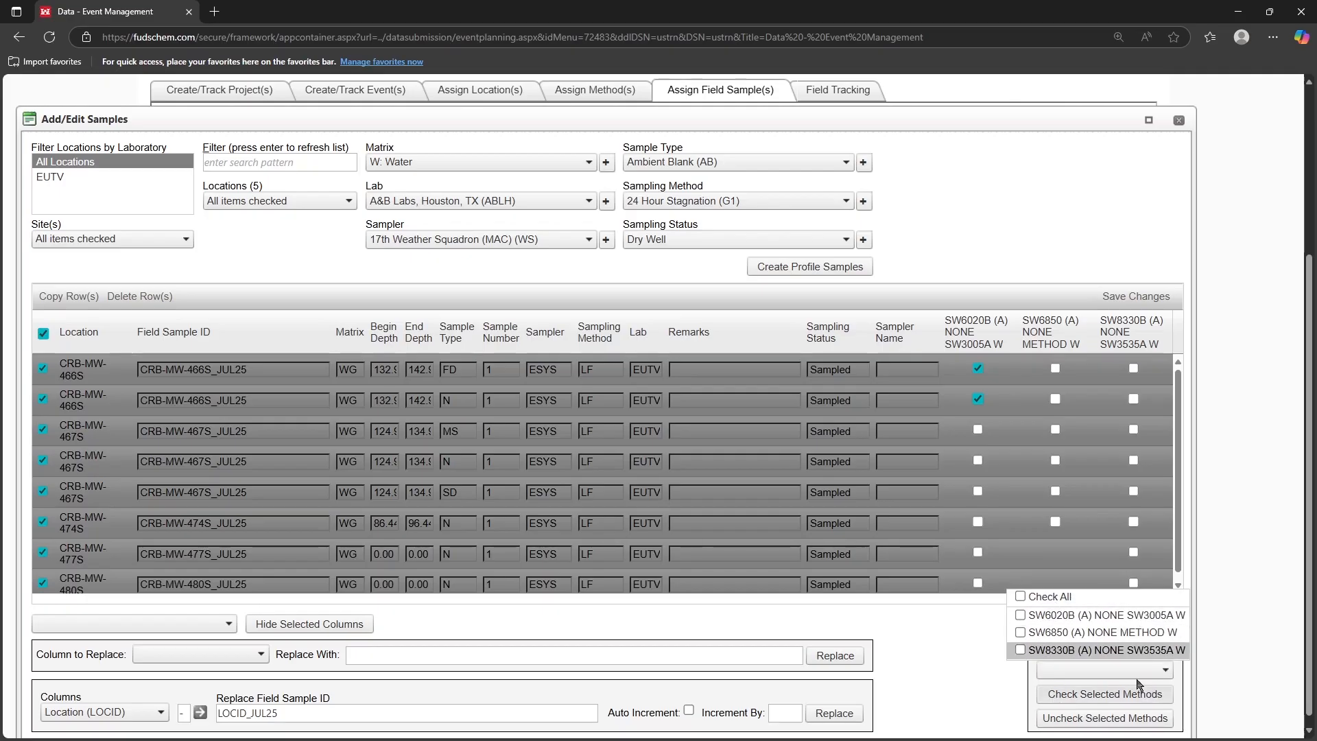
left_click(1022, 596)
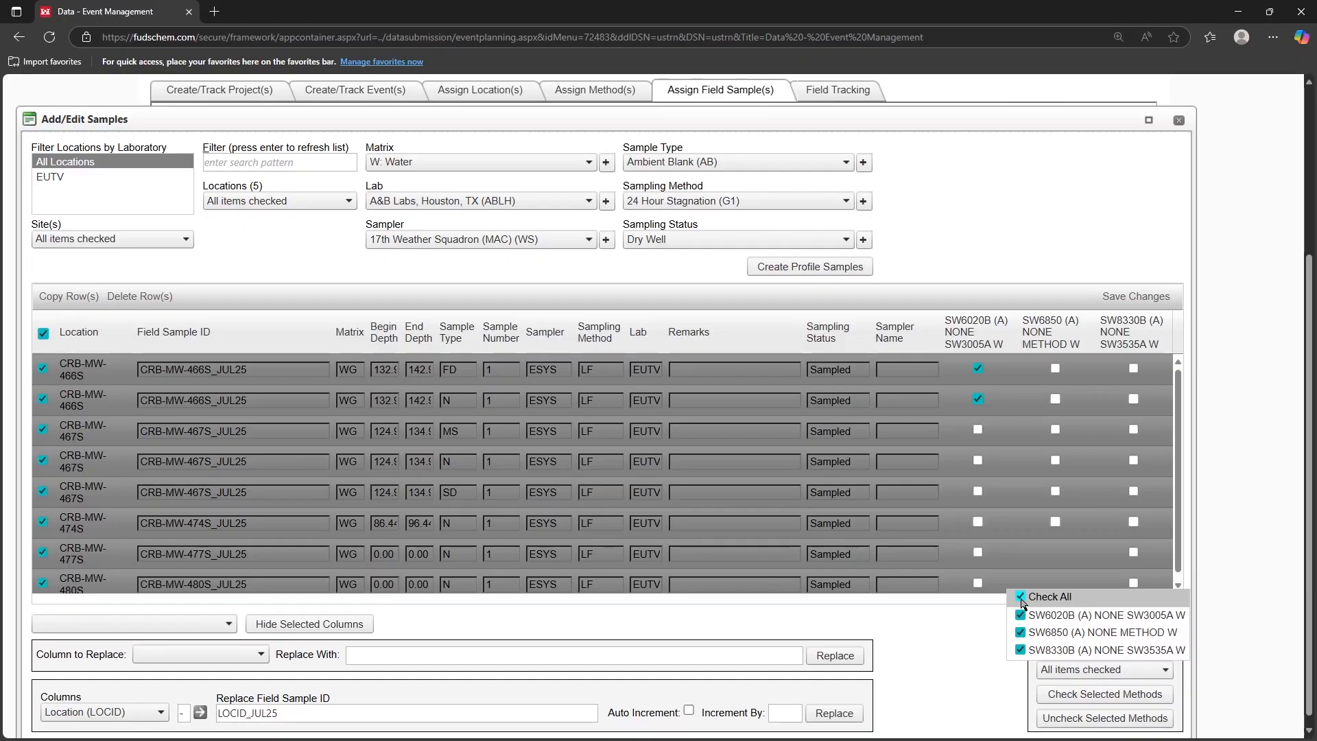
left_click(1074, 698)
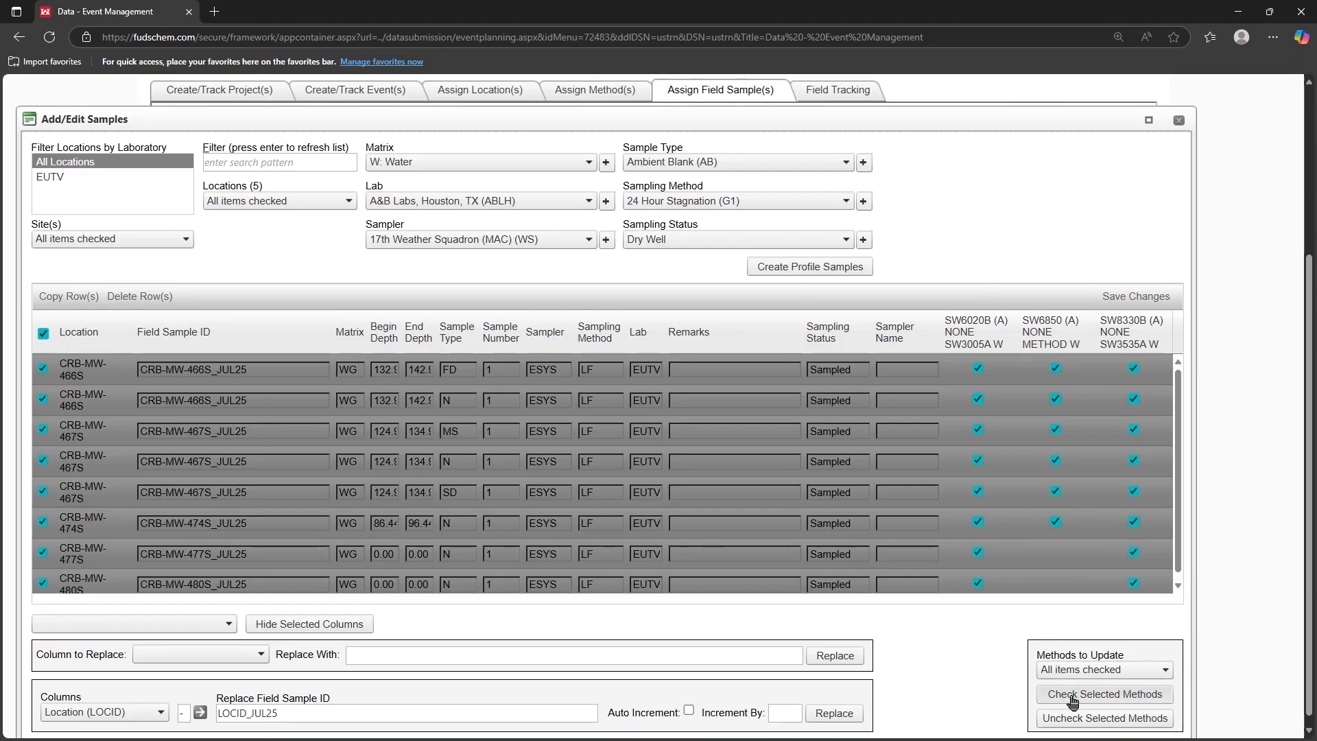
Step: Save the sample changes and close the samples editor
left_click(1128, 301)
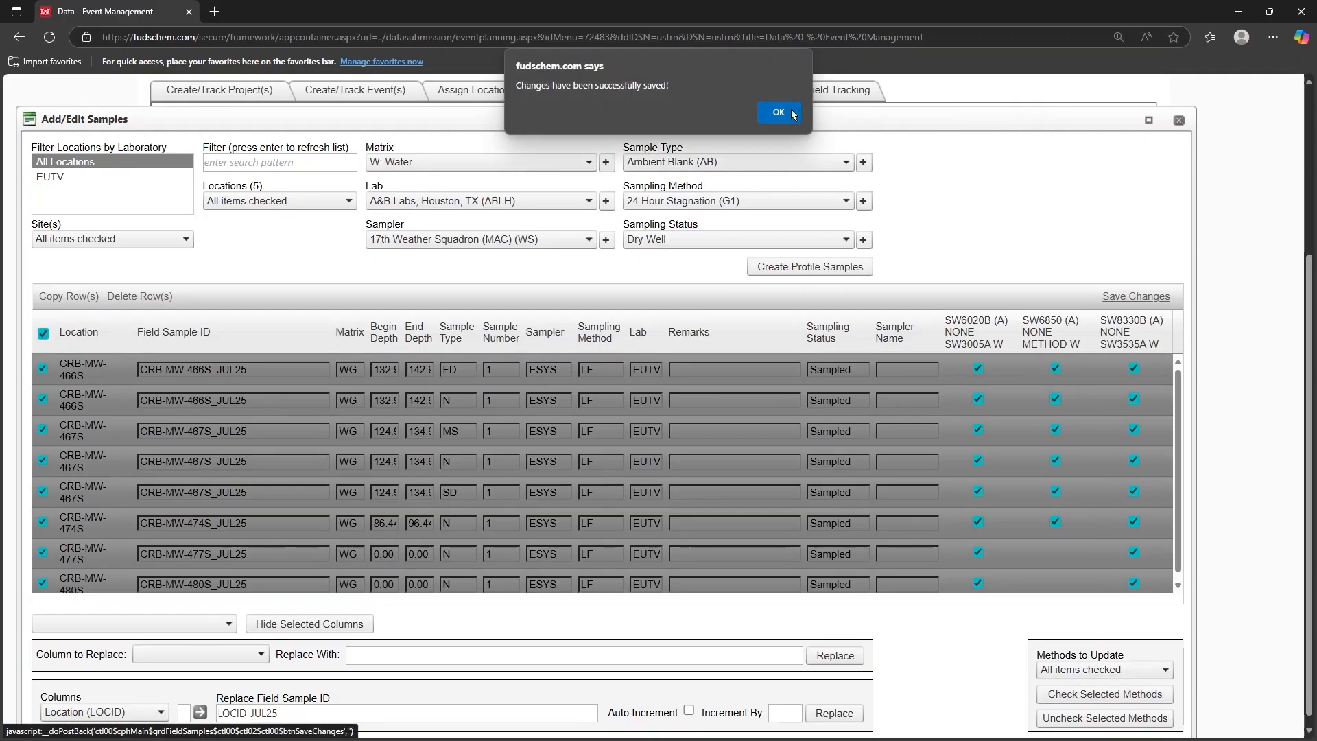
left_click(796, 114)
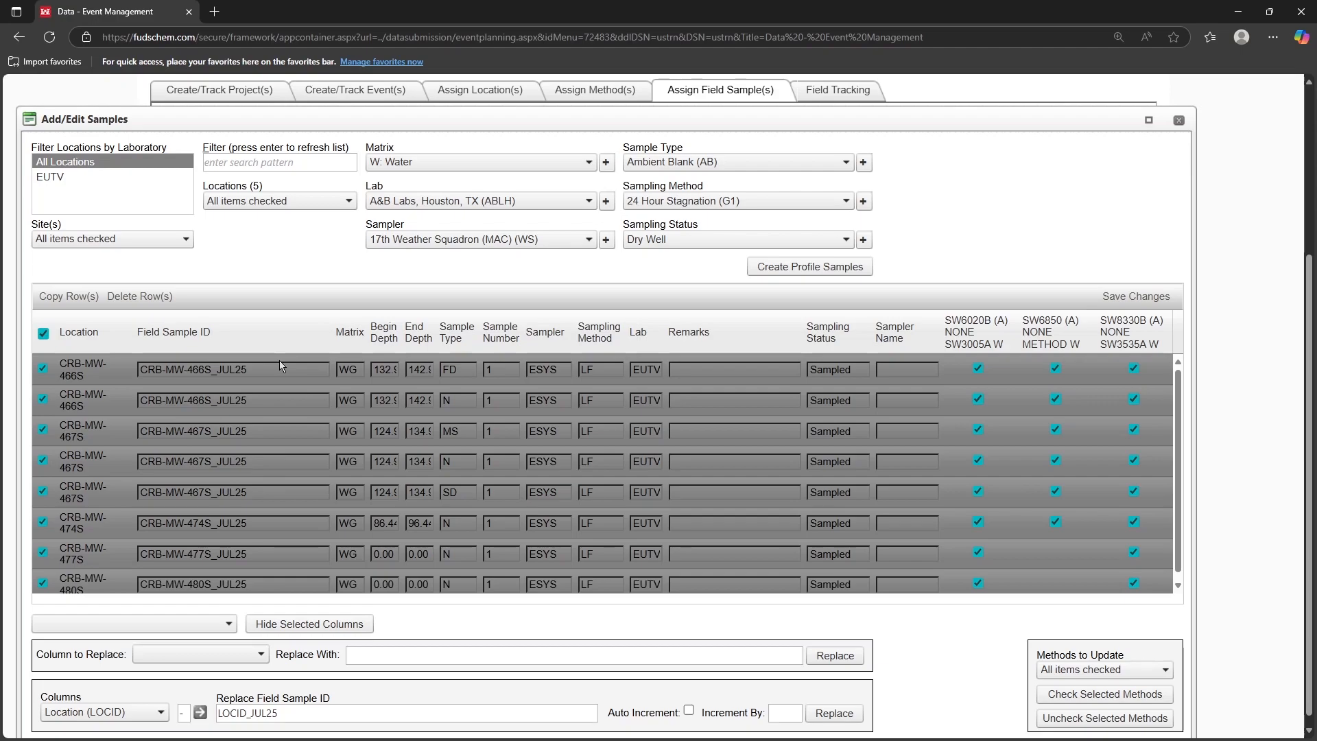
left_click(641, 369)
left_click(1179, 121)
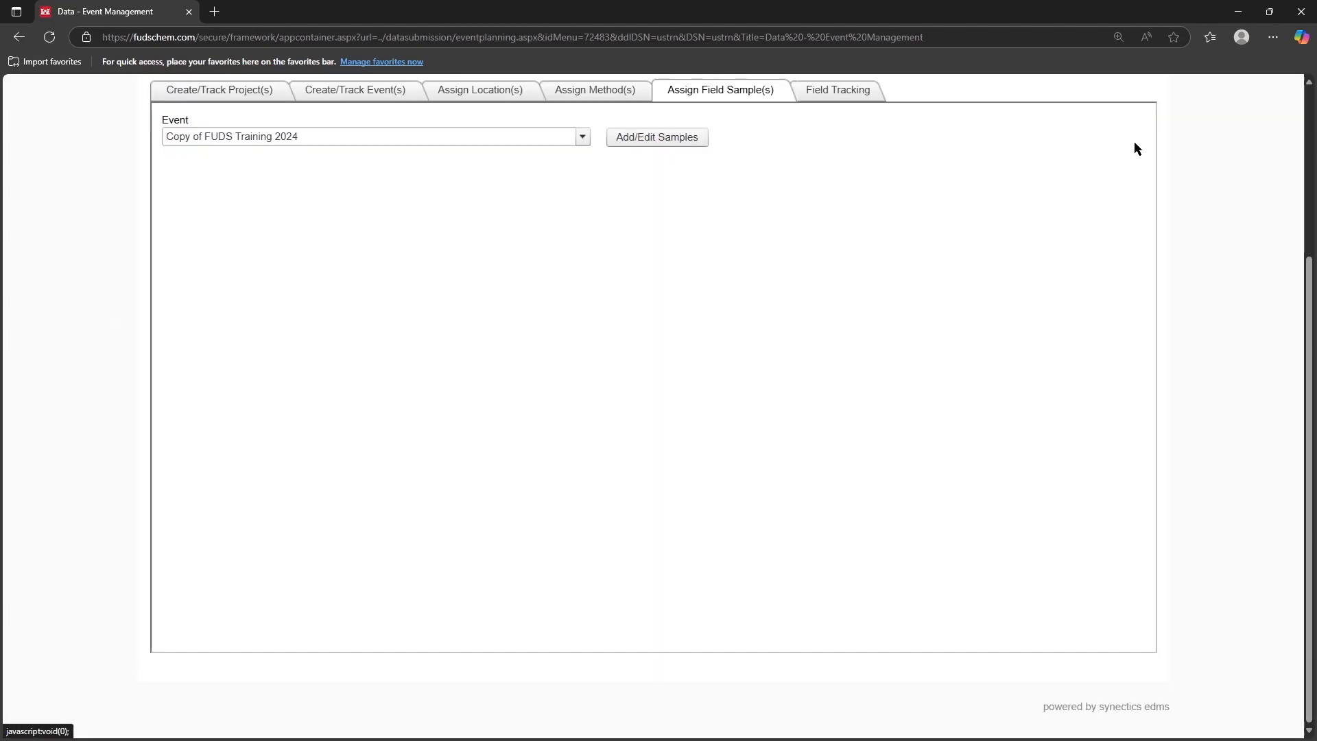
Step: Open the event's field tracking info editor and select all five locations
left_click(848, 96)
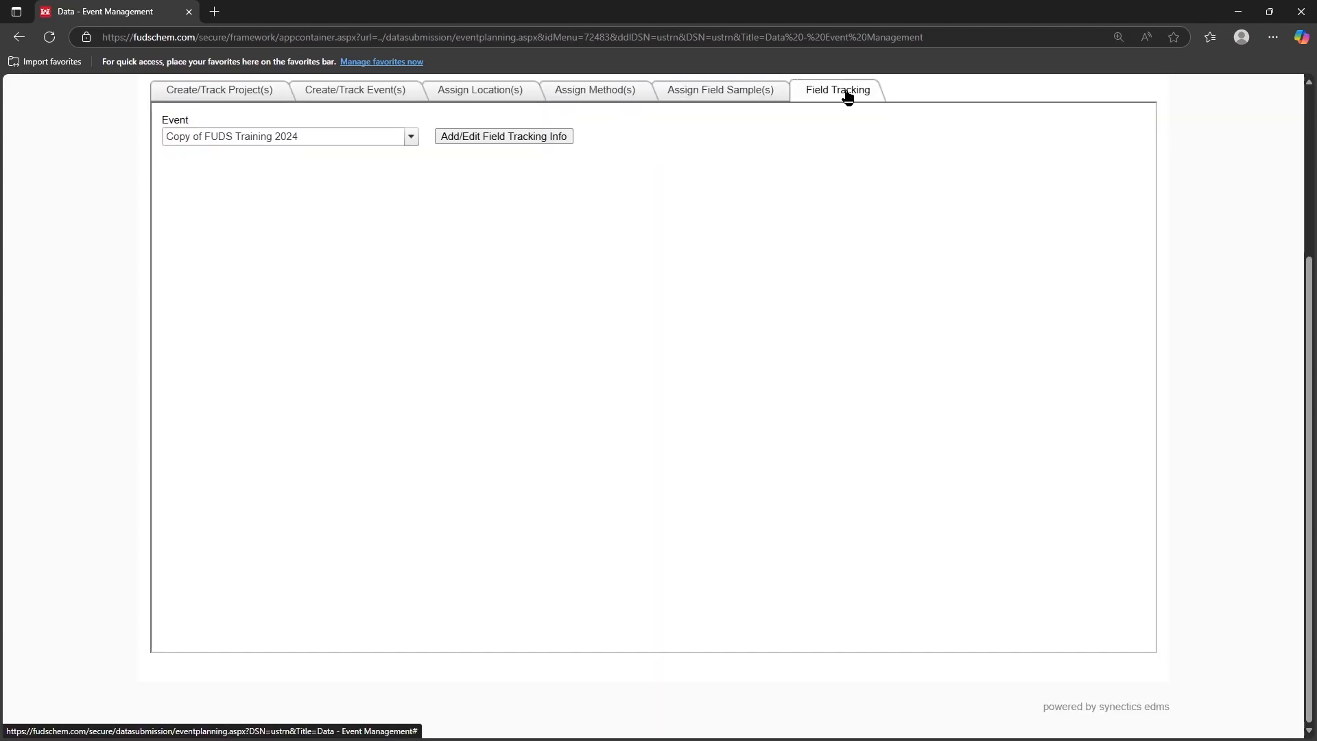
left_click(512, 139)
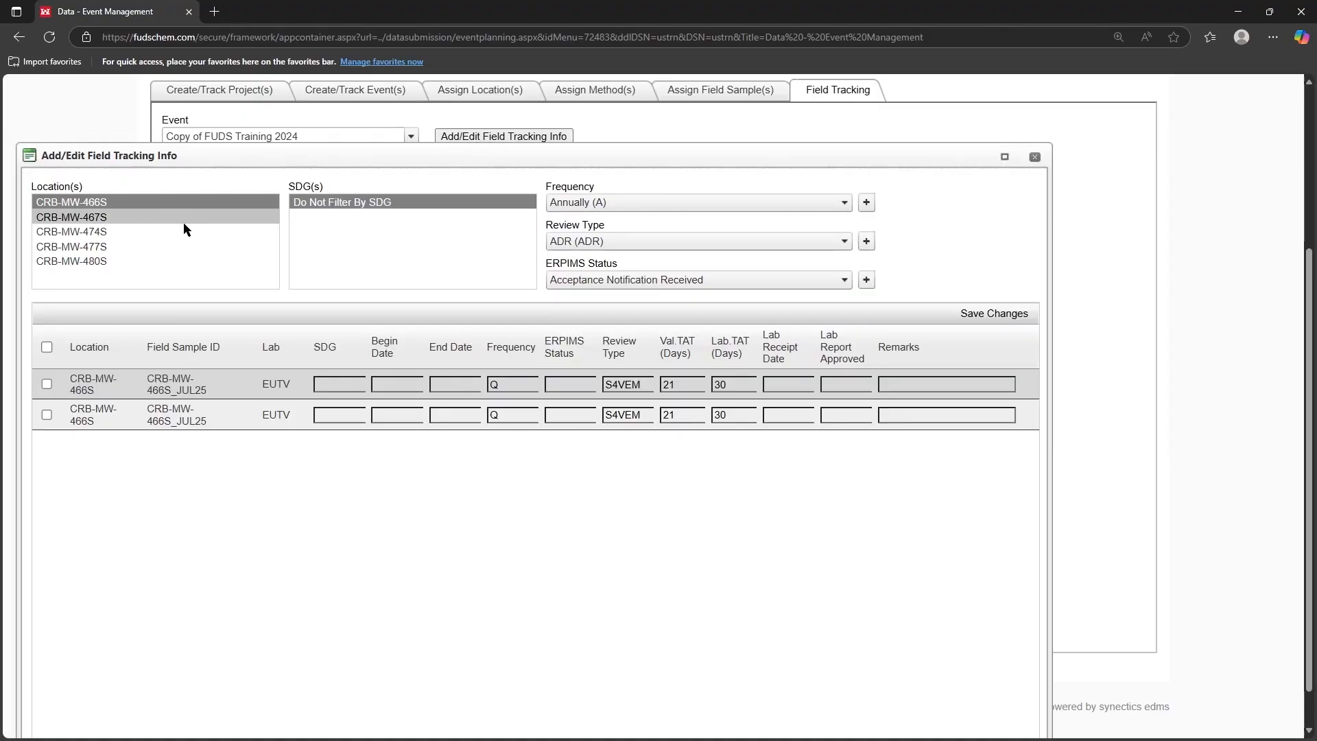
left_click(109, 261, "shift")
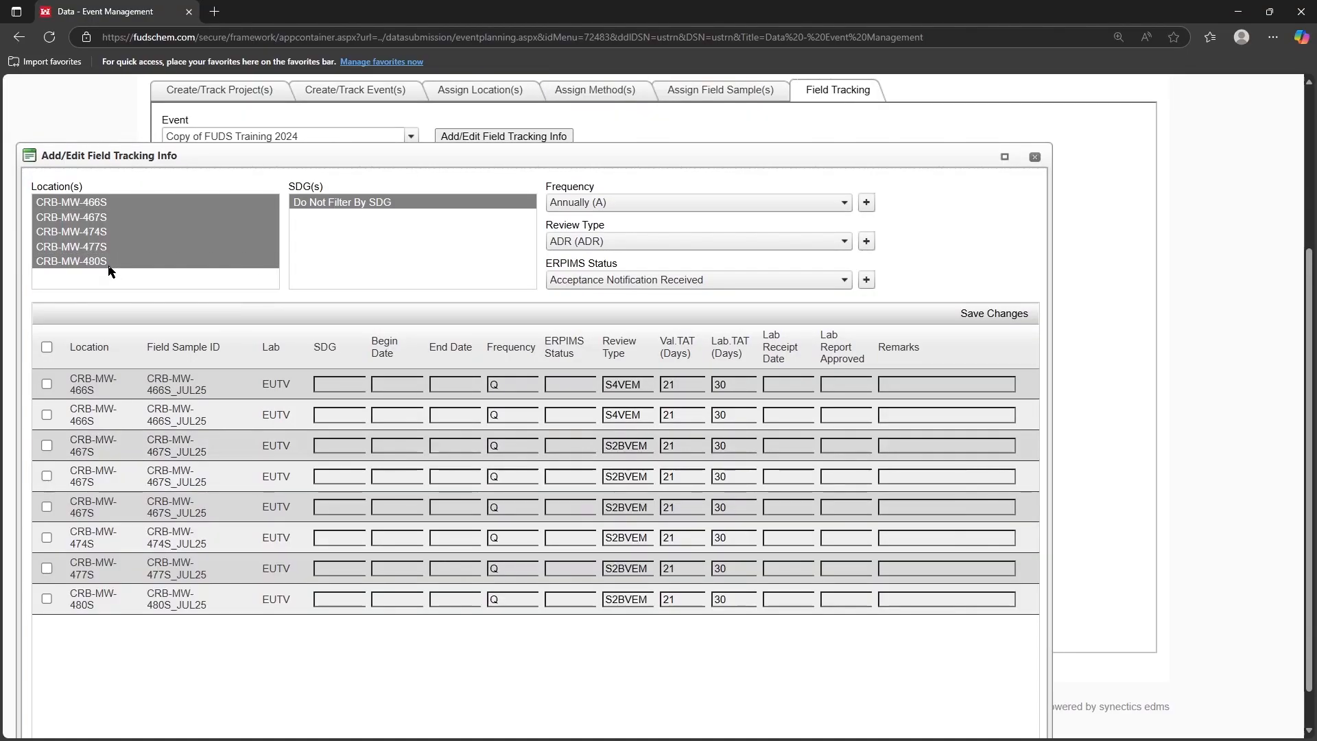